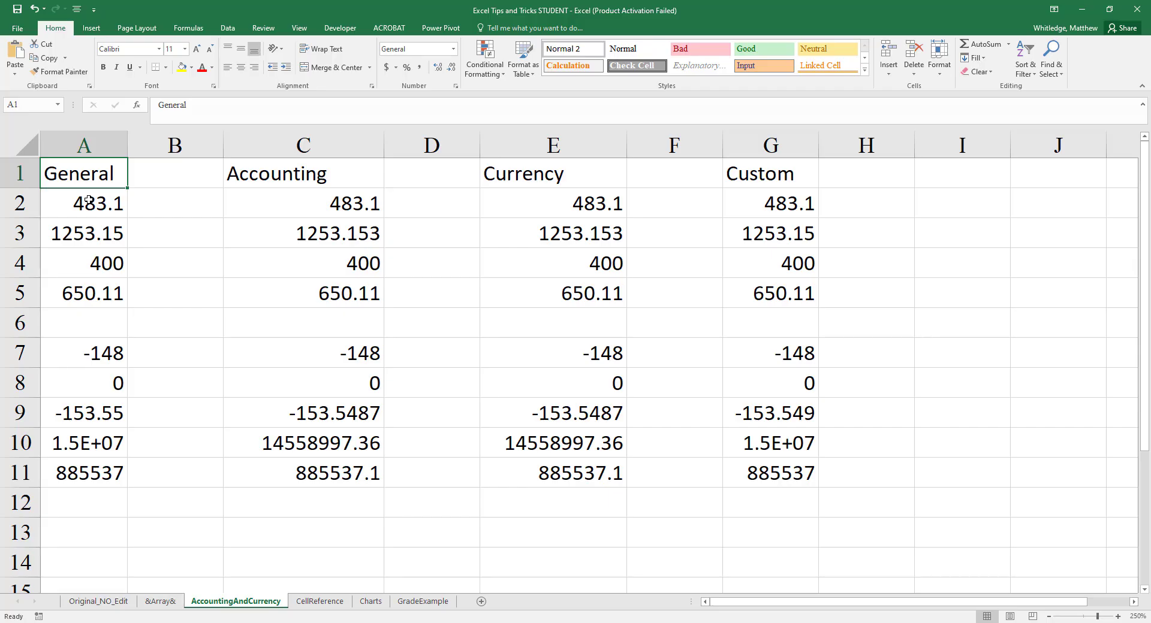
# Step: Examine the underlying values of the numbers in the General column, from A2 down to A10
pyautogui.click(89, 200)
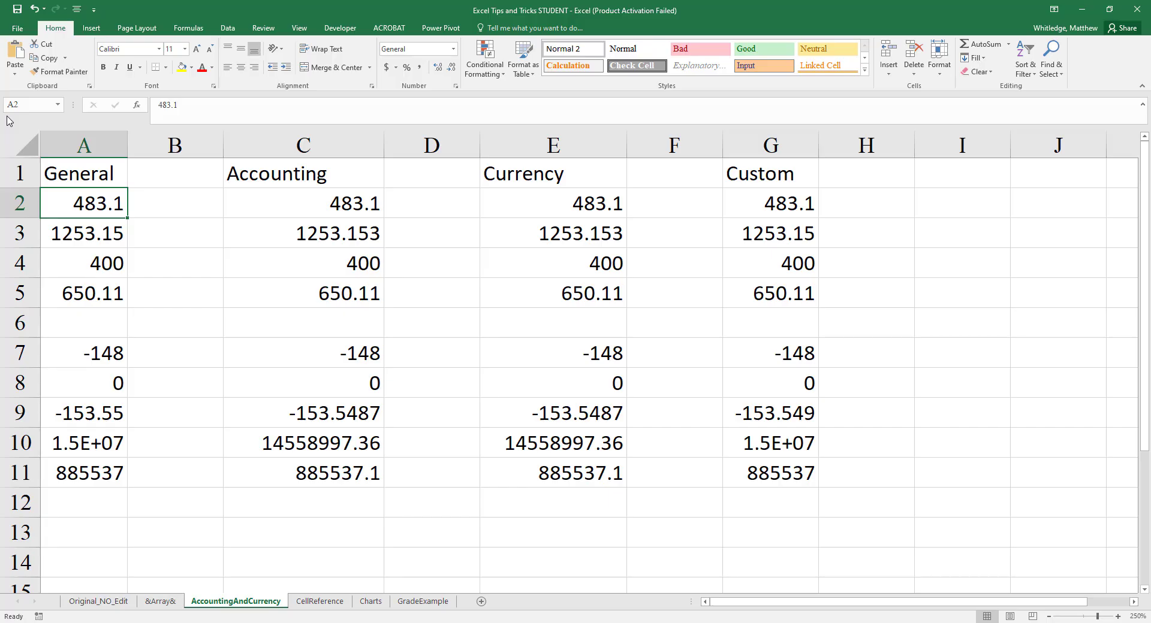
pyautogui.press('Down')
pyautogui.press('Down')
pyautogui.press('Down')
pyautogui.press('Down')
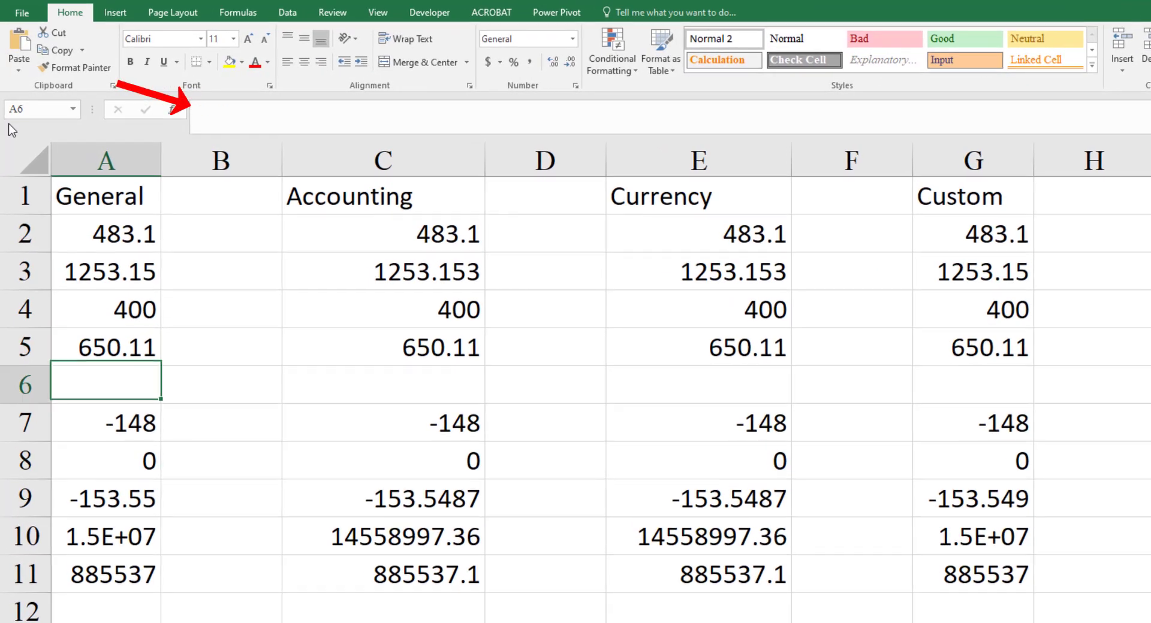
pyautogui.press('Down')
pyautogui.press('Down')
pyautogui.press('Down')
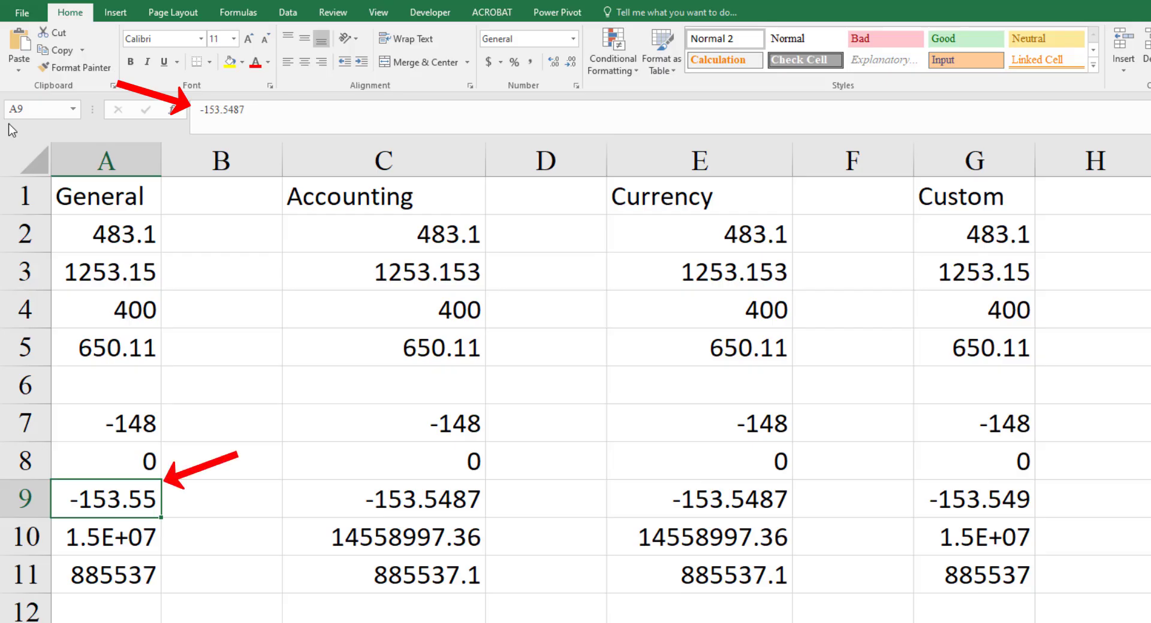
pyautogui.press('Down')
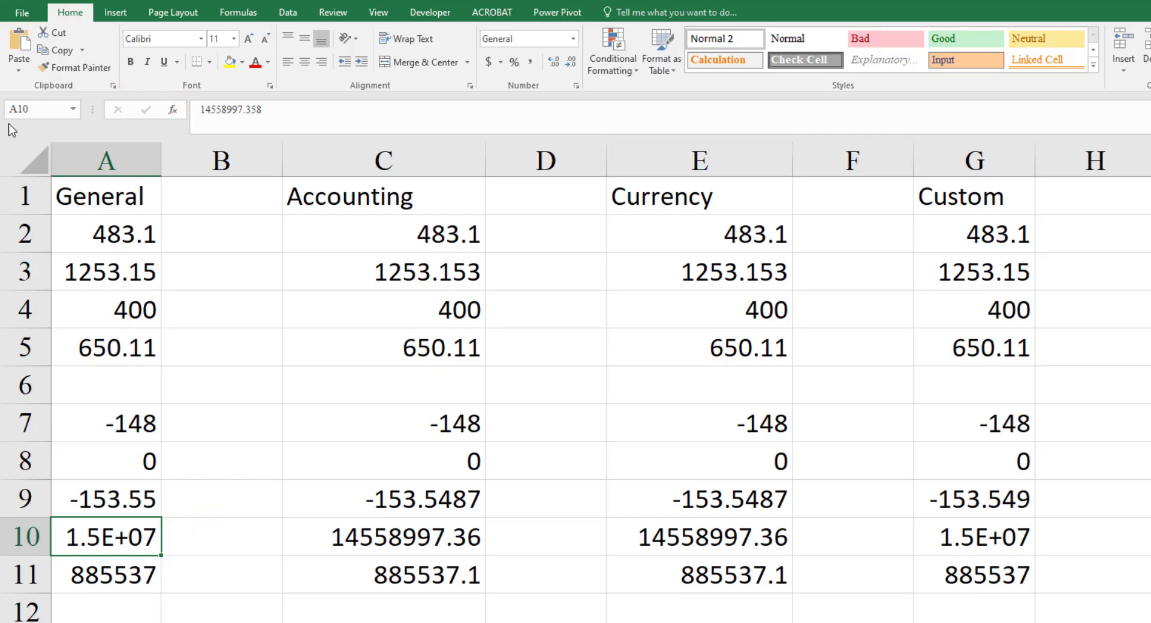
# Step: Apply the Accounting number format to the Accounting column, cells C1 to C11
pyautogui.hotkey('ctrl', 'Up')
pyautogui.hotkey('ctrl', 'Up')
pyautogui.hotkey('ctrl', 'Up')
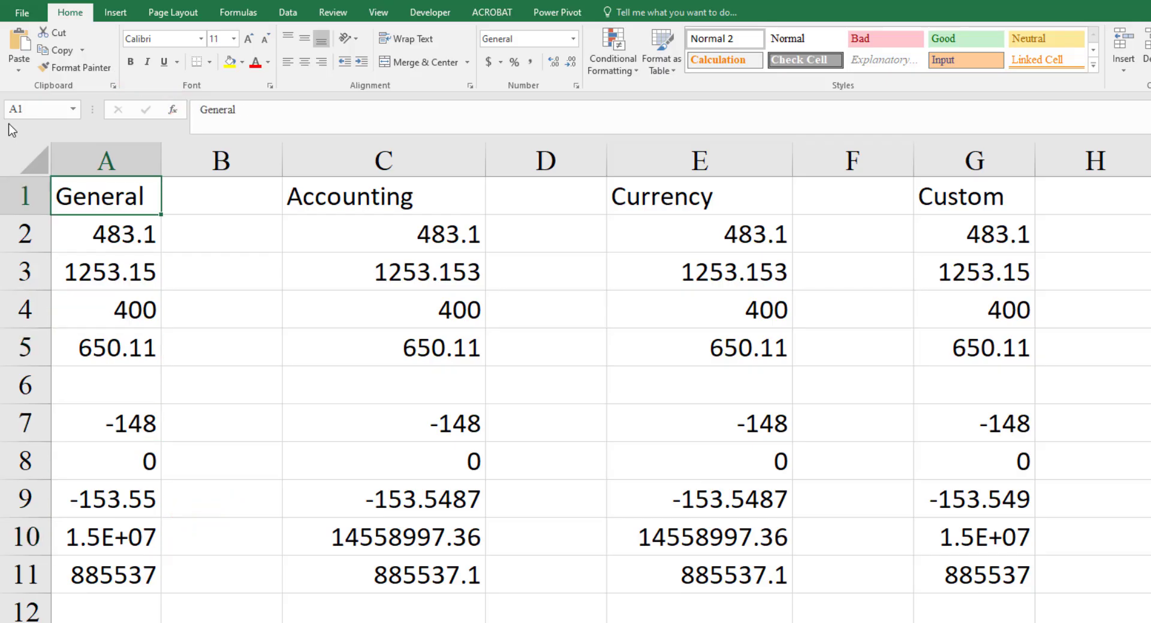
pyautogui.hotkey('ctrl', 'Right')
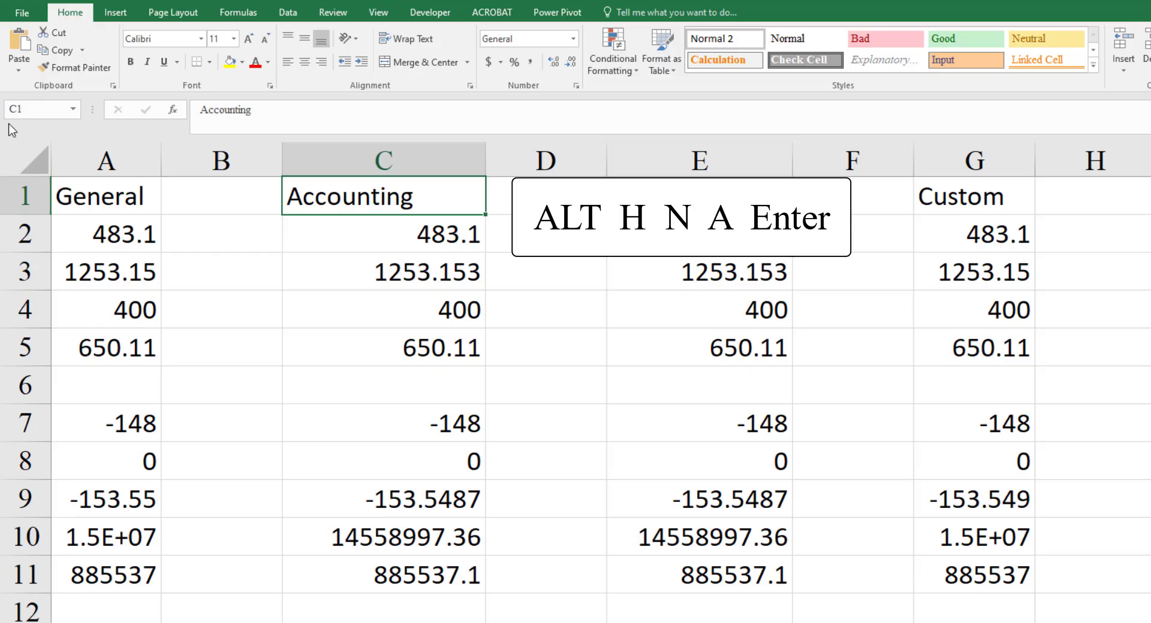
pyautogui.hotkey('shift', 'Down')
pyautogui.hotkey('shift', 'Down')
pyautogui.hotkey('shift', 'Down')
pyautogui.hotkey('shift', 'Down')
pyautogui.hotkey('shift', 'Down')
pyautogui.hotkey('shift', 'Down')
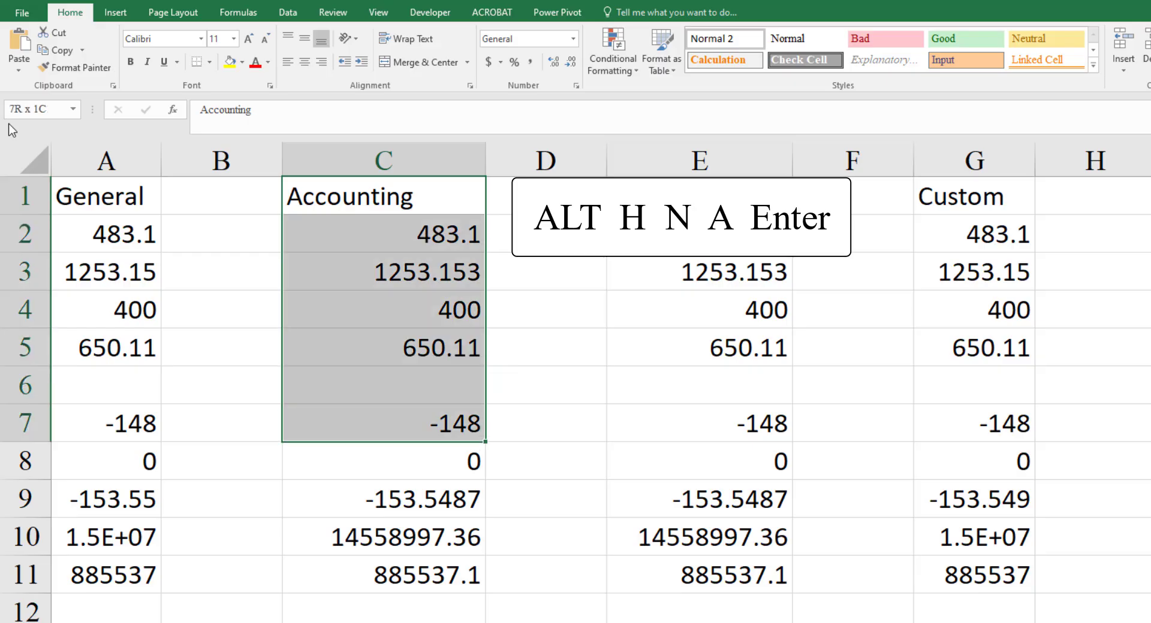
pyautogui.hotkey('ctrl', 'shift', 'Down')
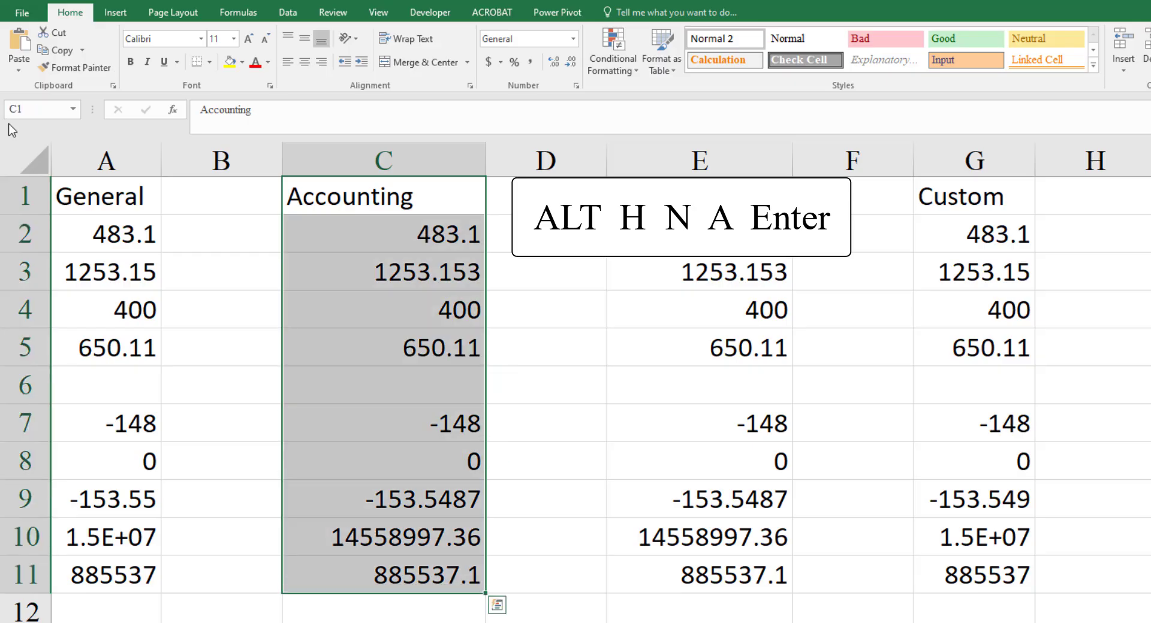
pyautogui.press('alt')
pyautogui.press('h')
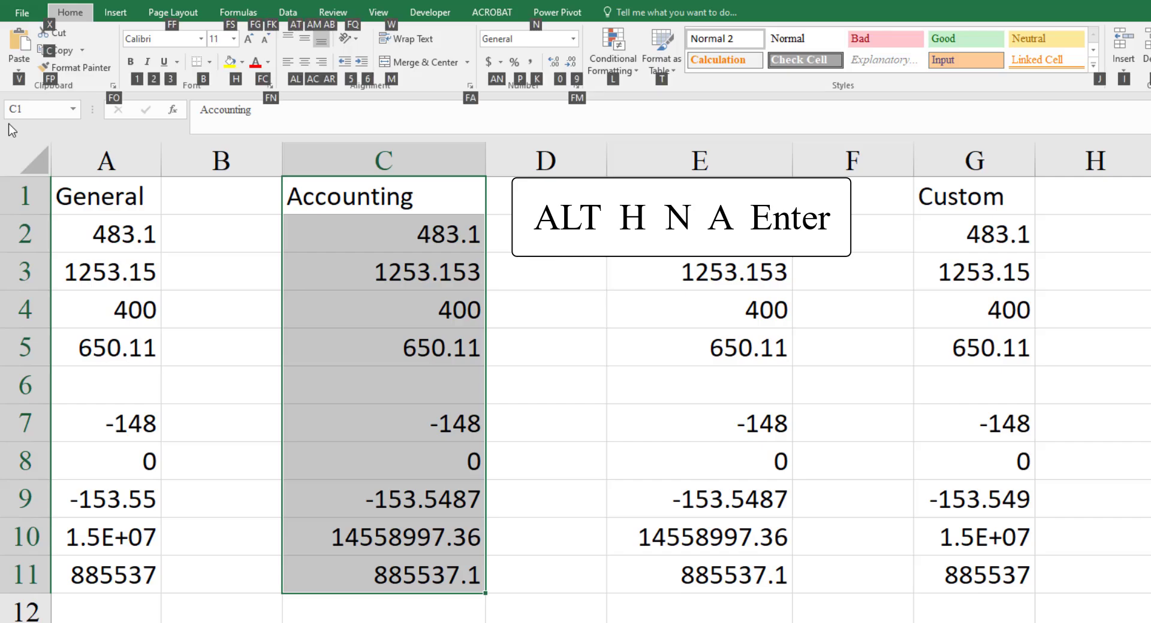
pyautogui.press('n')
pyautogui.press('a')
pyautogui.press('Return')
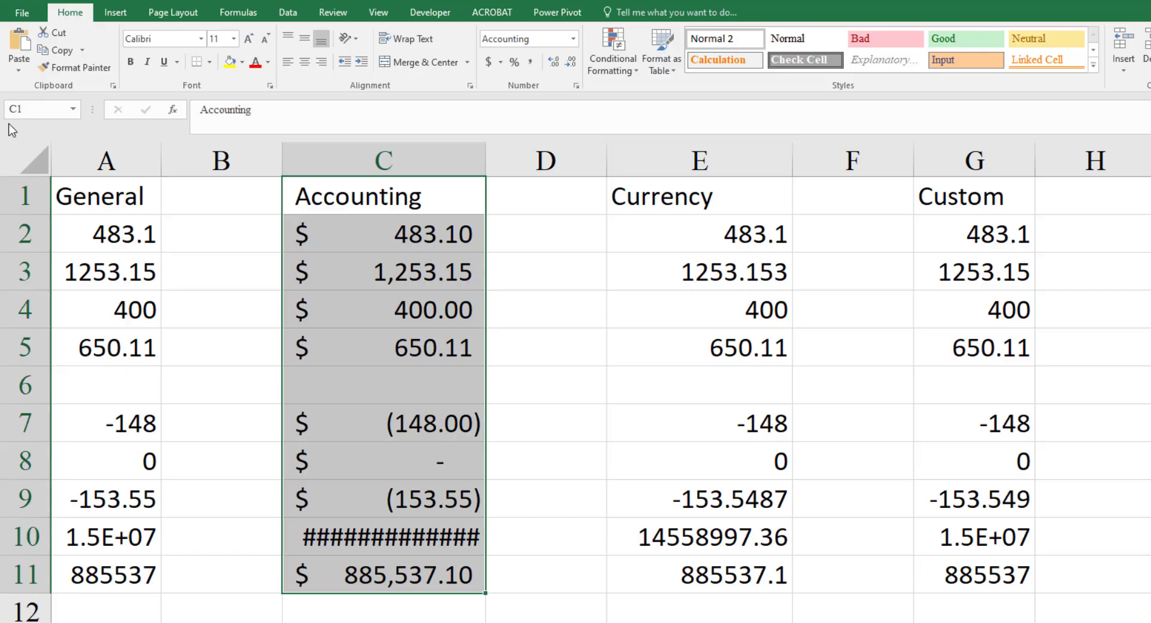
# Step: AutoFit the width of column C to the large amount in C10
pyautogui.press('Down')
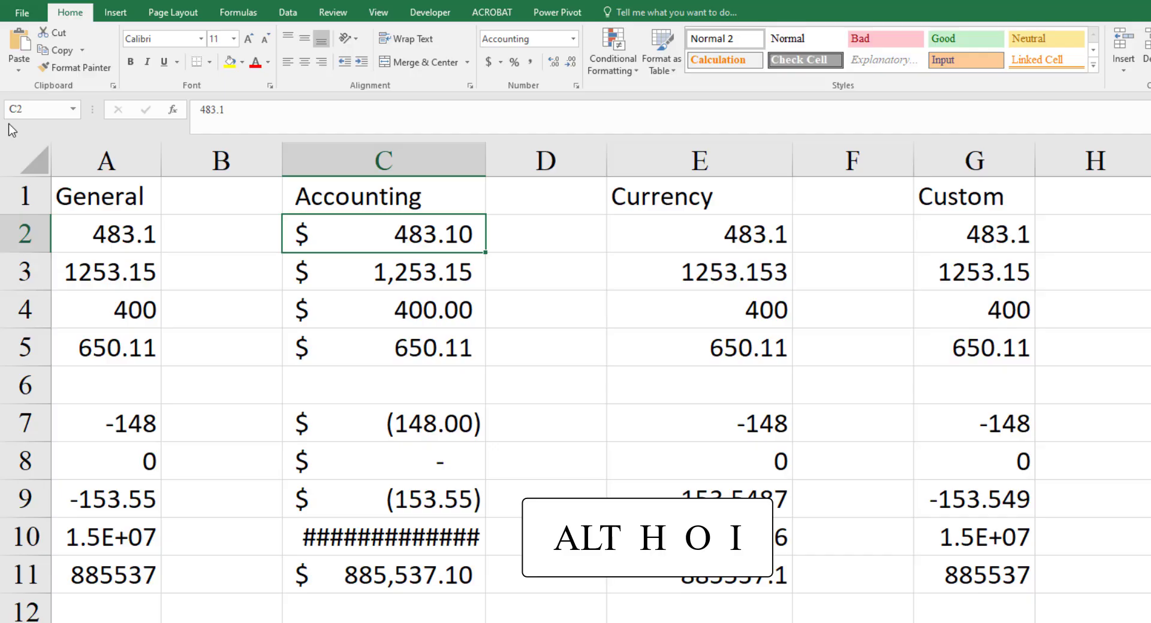
pyautogui.press('Down')
pyautogui.press('Down')
pyautogui.press('Down')
pyautogui.press('Down')
pyautogui.press('Down')
pyautogui.press('Down')
pyautogui.press('Down')
pyautogui.press('Down')
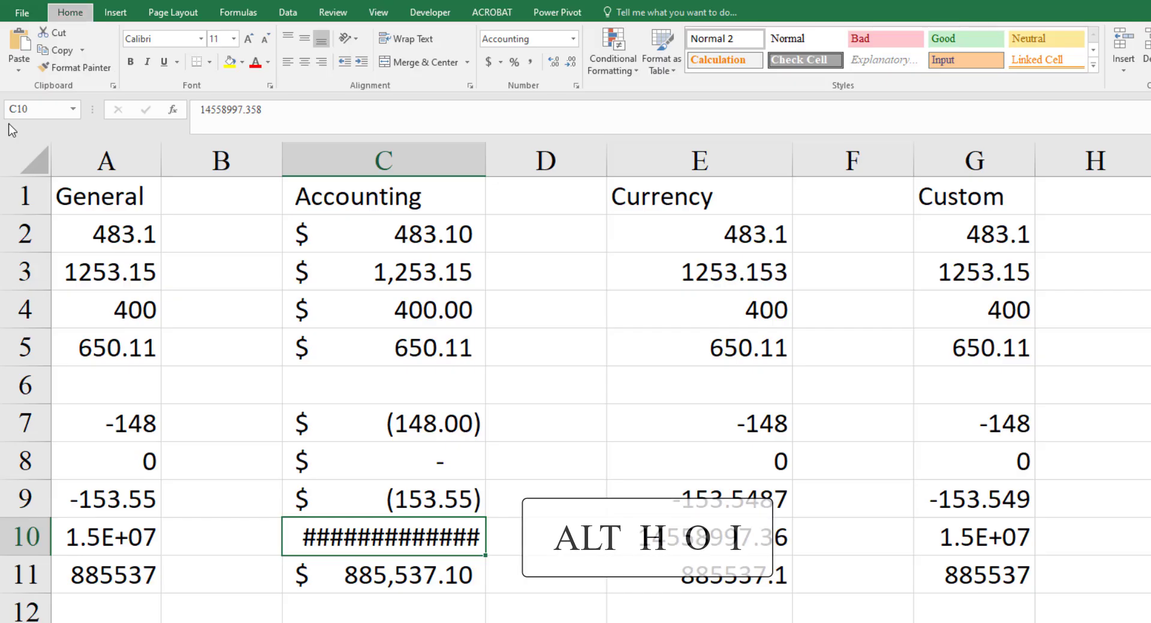
pyautogui.hotkey('alt', 'h')
pyautogui.press('o')
pyautogui.press('i')
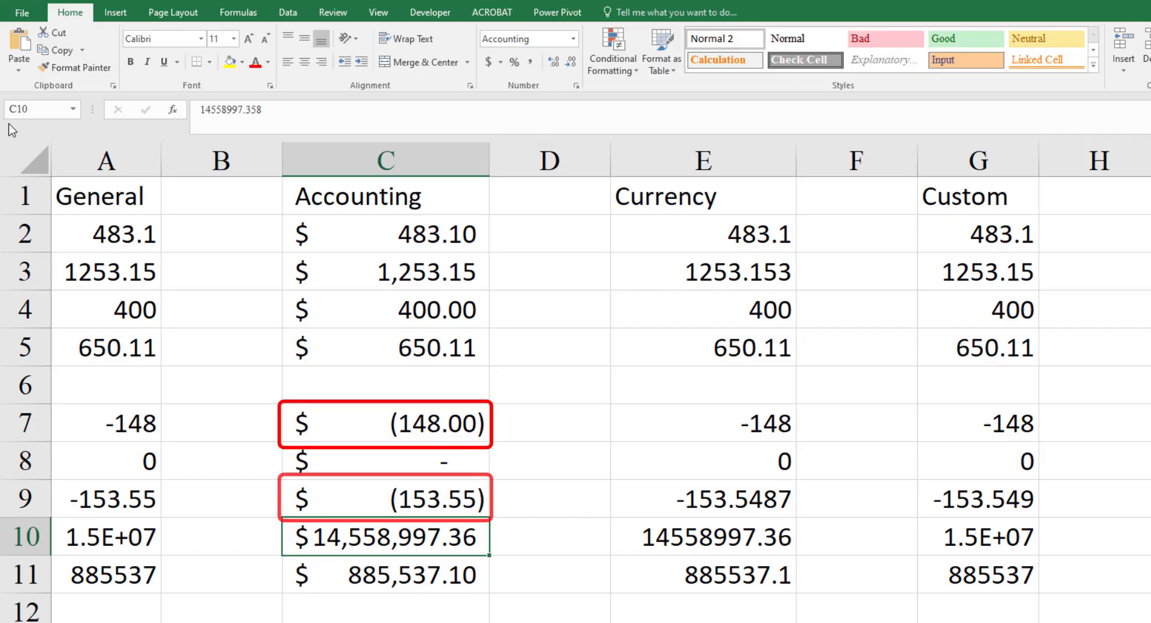
# Step: Apply the Currency number format to the Currency column, cells E1 to E11
pyautogui.press('Up')
pyautogui.press('Up')
pyautogui.press('Up')
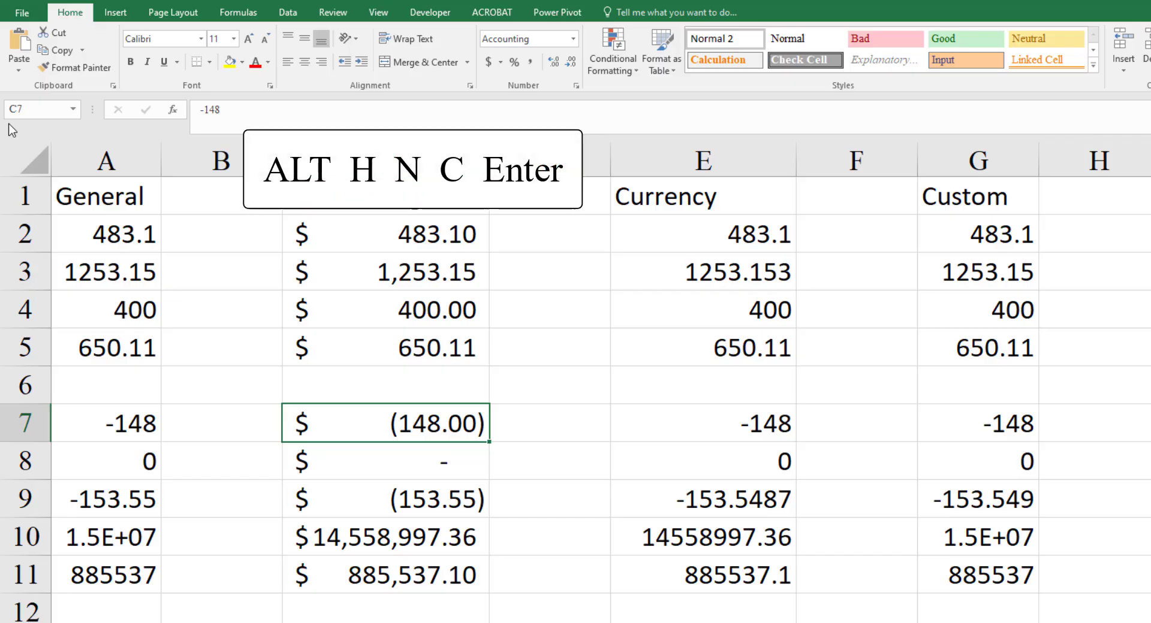
pyautogui.hotkey('ctrl', 'Up')
pyautogui.hotkey('ctrl', 'Up')
pyautogui.press('Right')
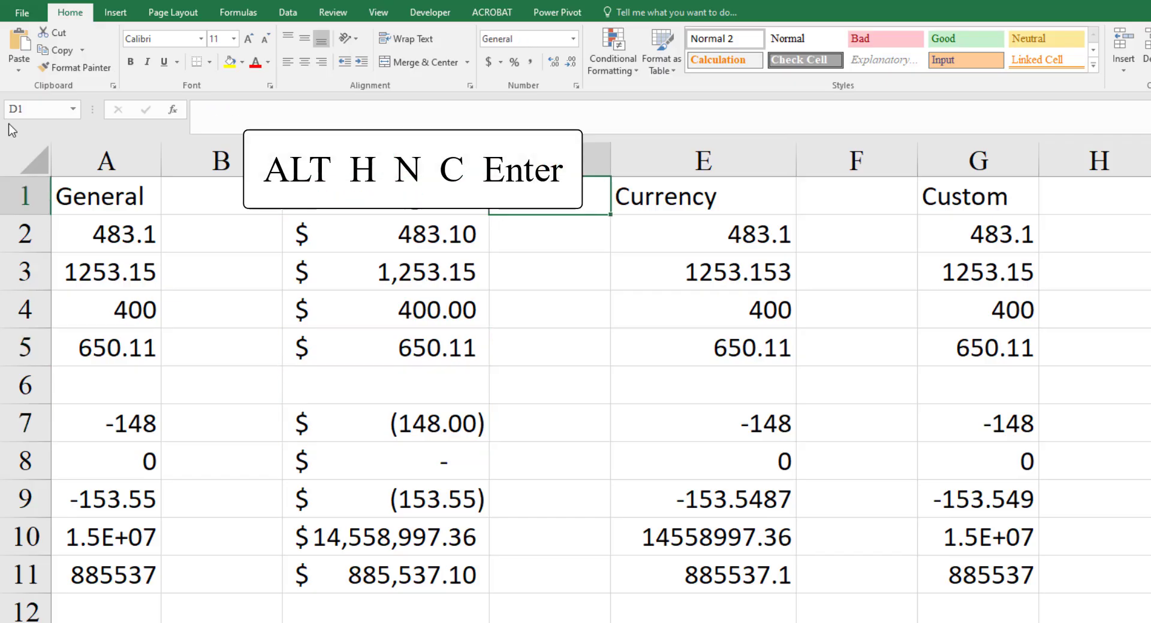
pyautogui.press('Right')
pyautogui.hotkey('ctrl', 'shift', 'Down')
pyautogui.hotkey('ctrl', 'shift', 'Down')
pyautogui.hotkey('ctrl', 'shift', 'Down')
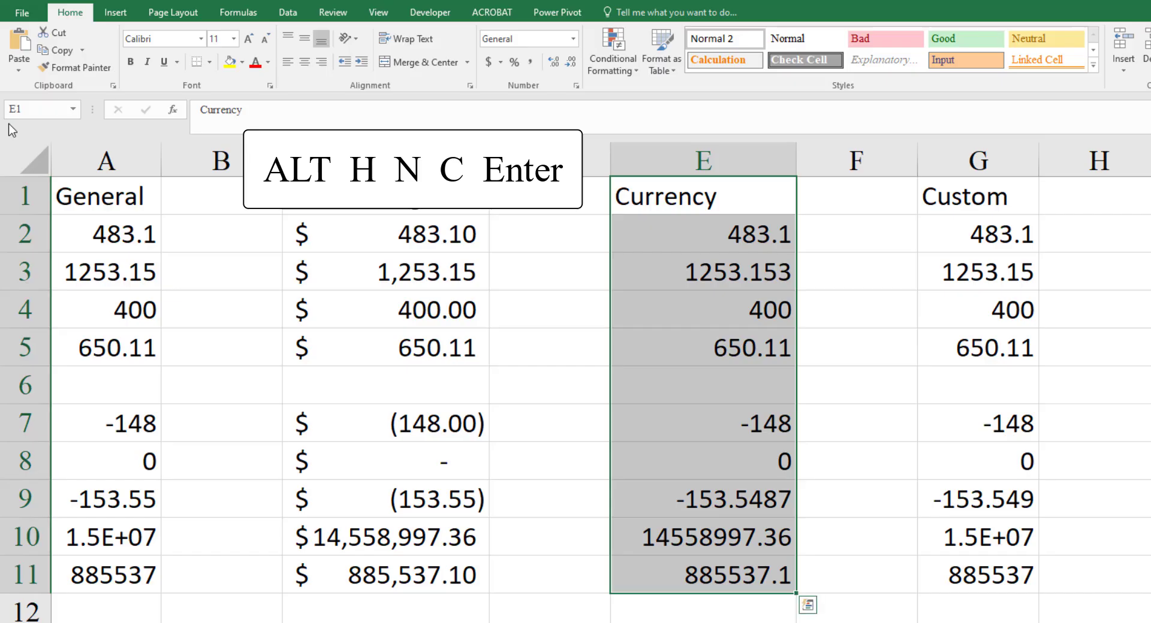
pyautogui.press('alt')
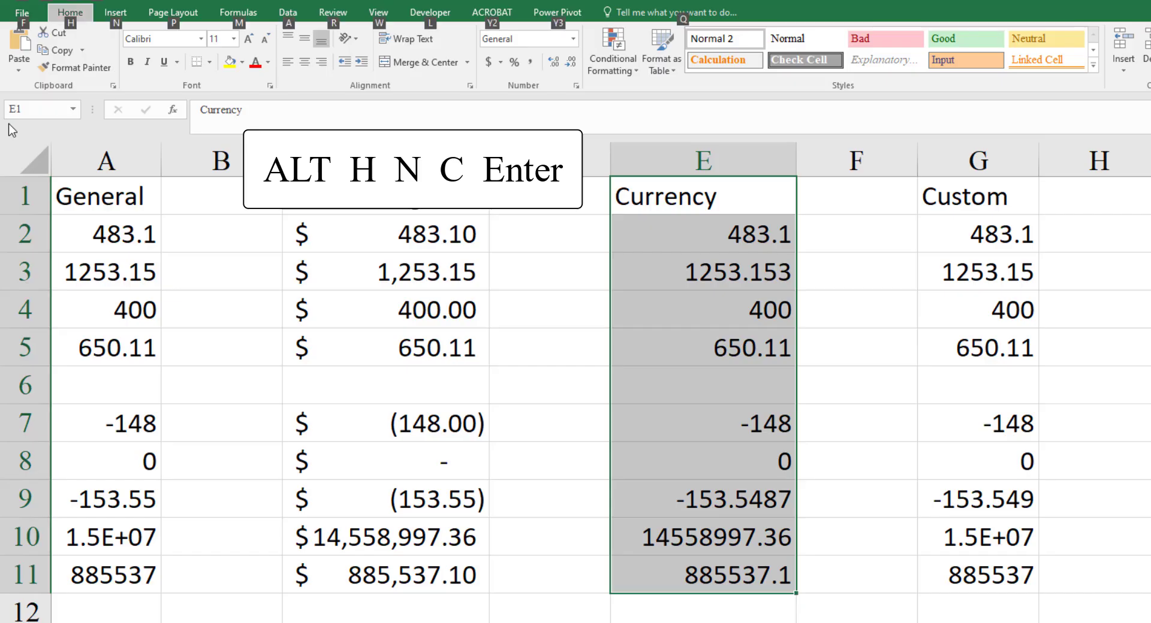
pyautogui.press('h')
pyautogui.write('n')
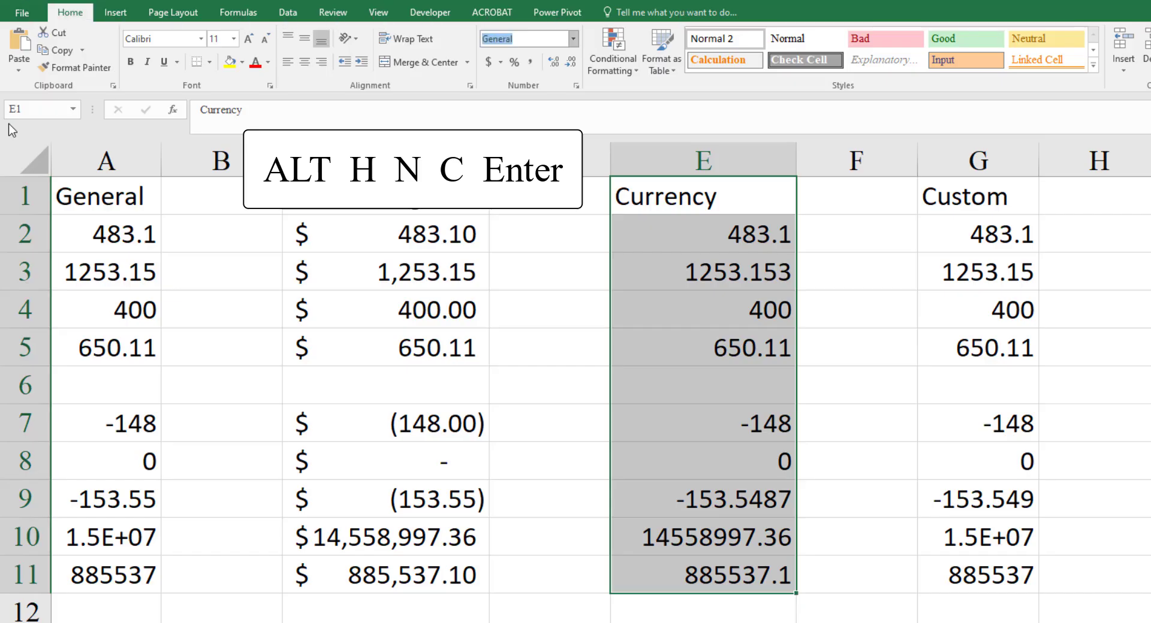
pyautogui.write('cy')
pyautogui.press('Return')
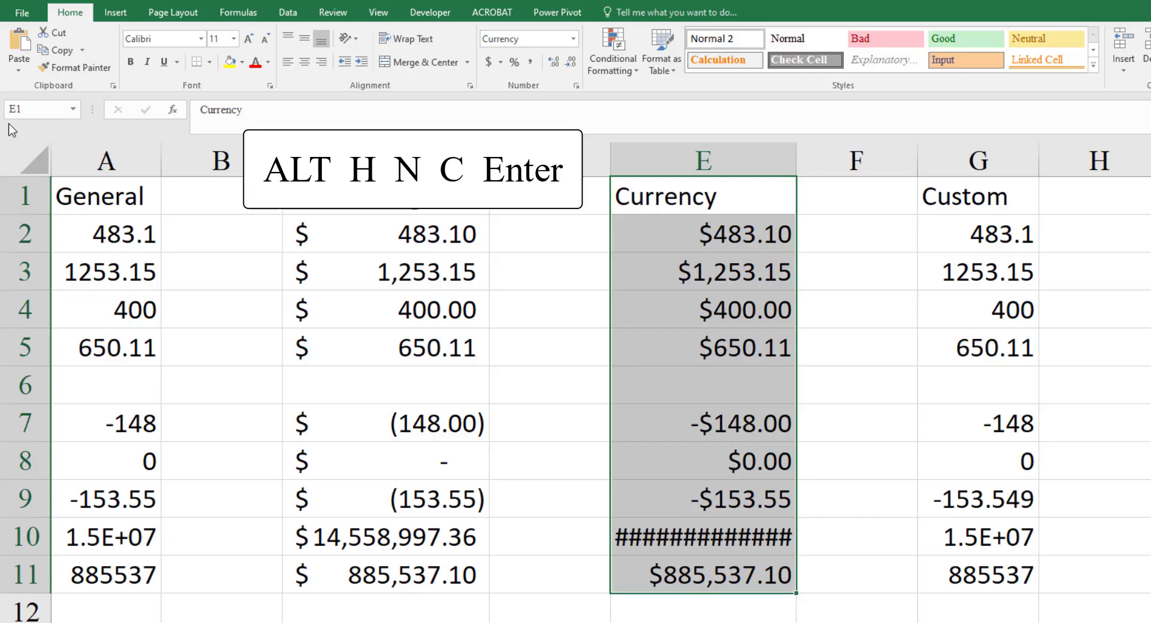
# Step: AutoFit the width of column E to the large amount in E10
pyautogui.hotkey('ctrl', 'Down')
pyautogui.hotkey('ctrl', 'Down')
pyautogui.hotkey('ctrl', 'Down')
pyautogui.press('Up')
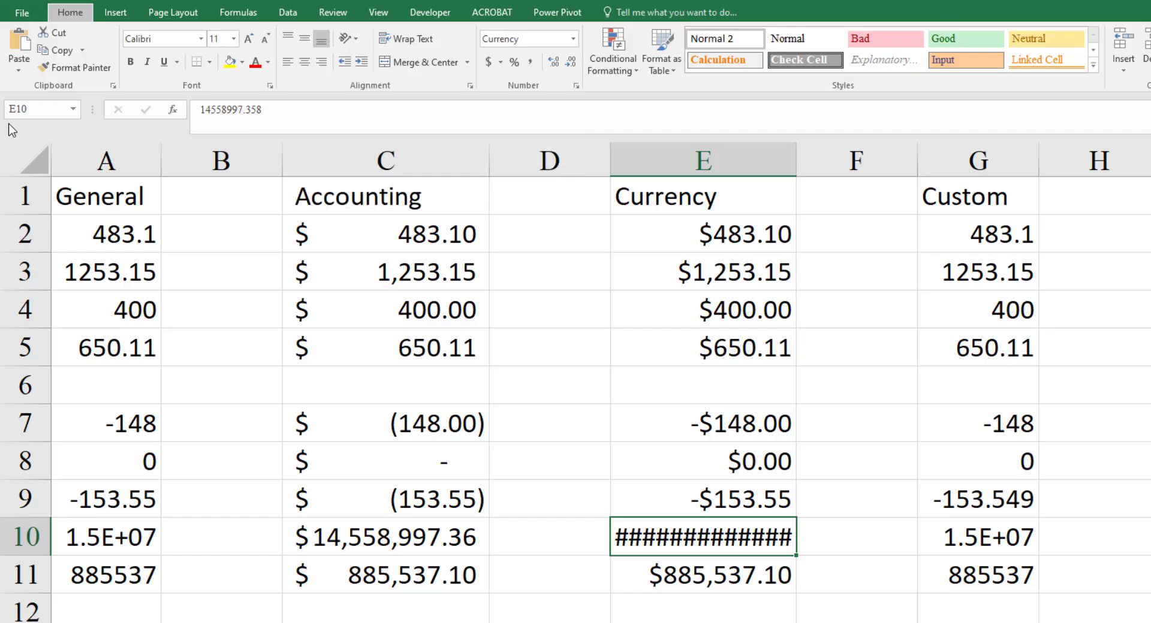
pyautogui.hotkey('alt', 'h')
pyautogui.press('o')
pyautogui.press('i')
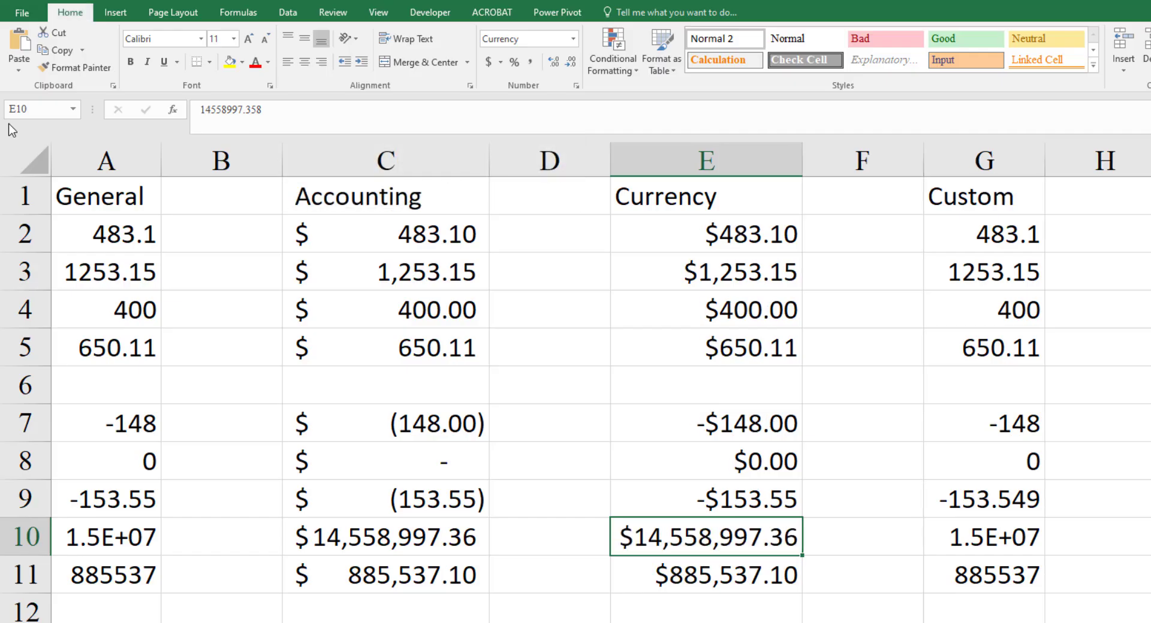
# Step: Select C7:E9 to compare how negative and zero amounts appear in the Accounting and Currency formats
pyautogui.press('Up')
pyautogui.hotkey('shift', 'Left')
pyautogui.hotkey('shift', 'Left')
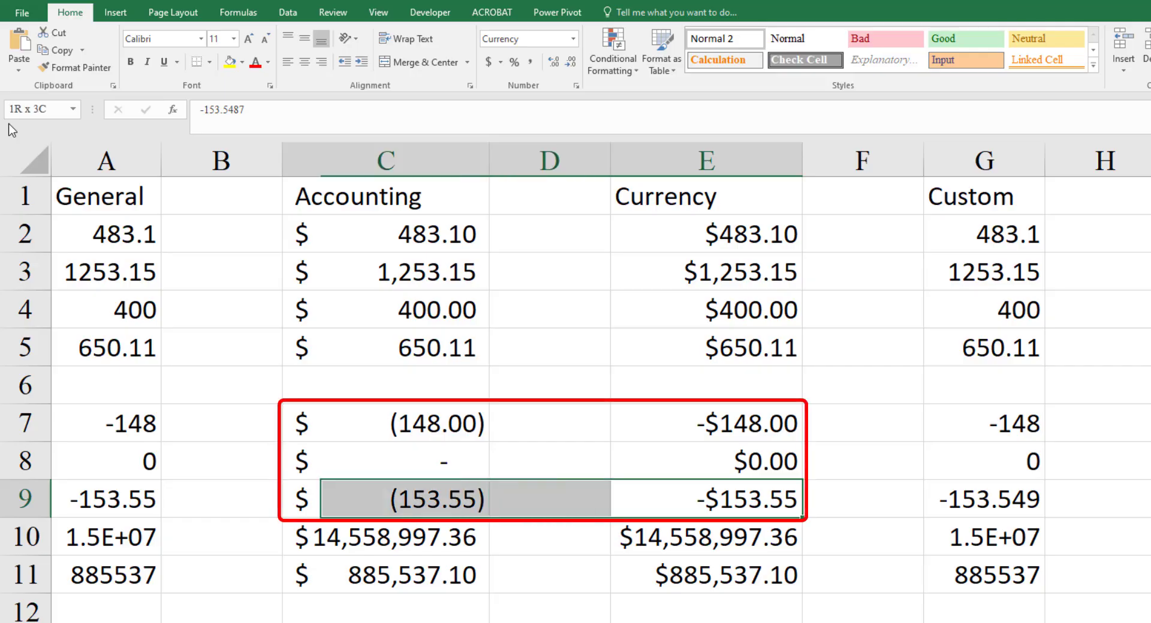
pyautogui.hotkey('shift', 'Up')
pyautogui.hotkey('shift', 'Up')
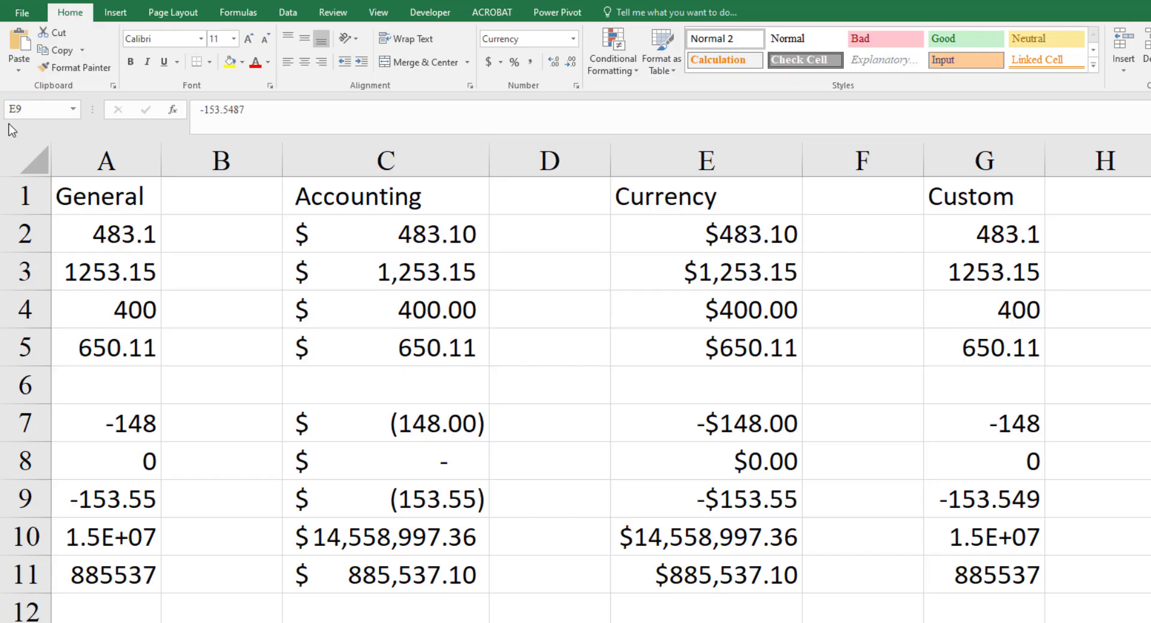
# Step: Select the Custom column's cells G1 to G11 and open the Format Cells dialog, placing it beside the selection
pyautogui.click(992, 198)
pyautogui.hotkey('ctrl', 'shift', 'Down')
pyautogui.hotkey('ctrl', 'shift', 'Down')
pyautogui.hotkey('ctrl', 'shift', 'Down')
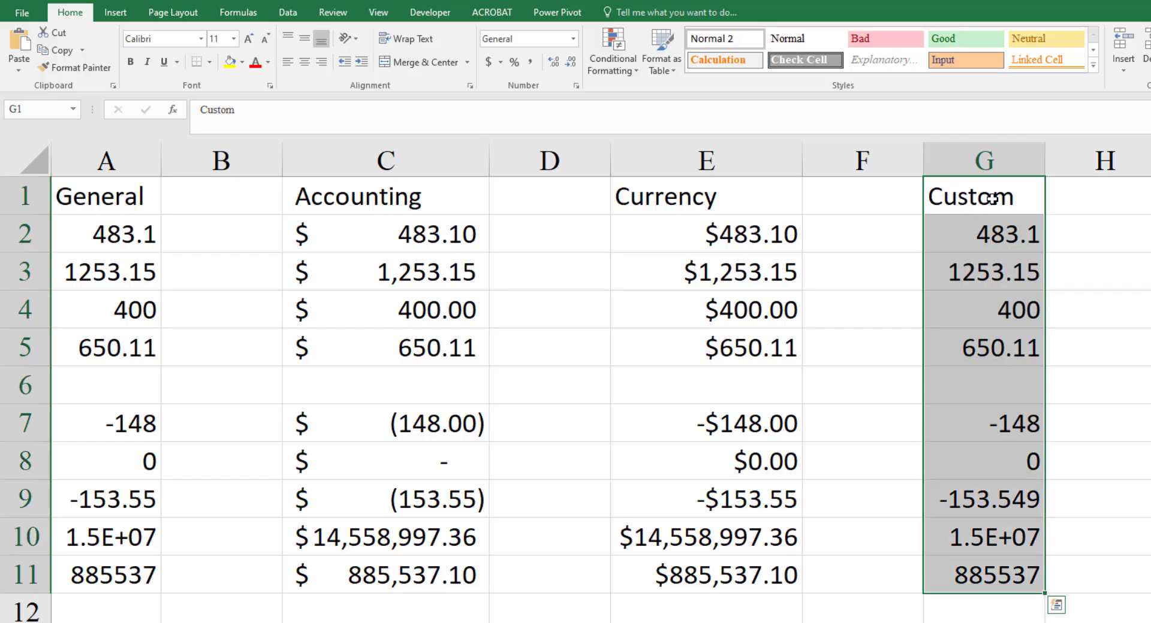
pyautogui.hotkey('ctrl', '1')
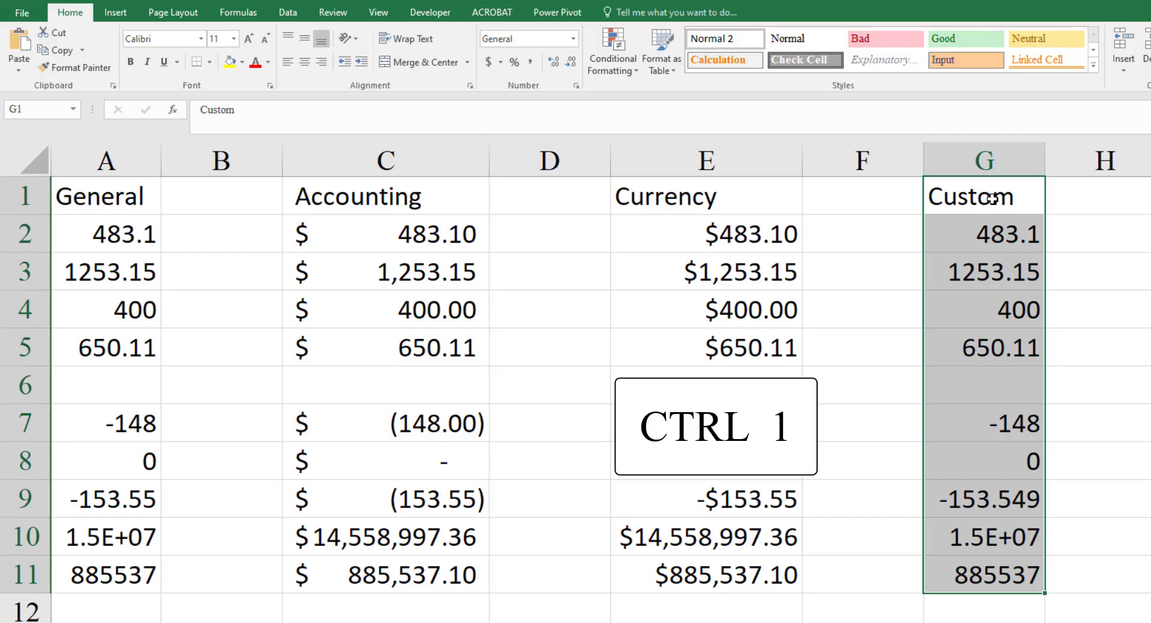
pyautogui.hotkey('ctrl', '1')
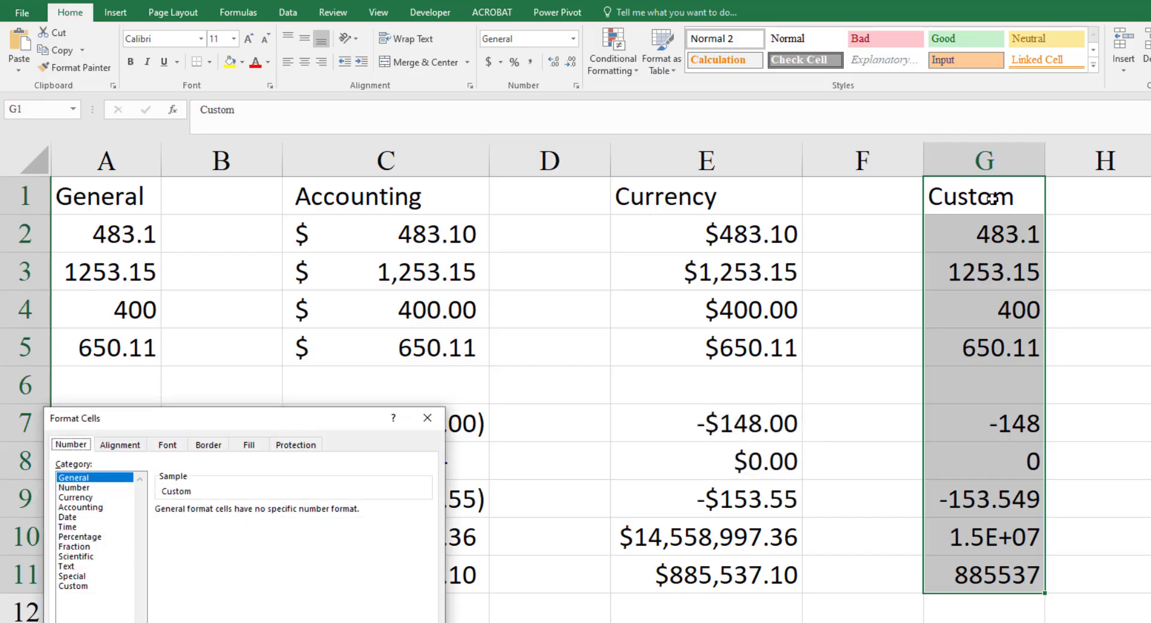
pyautogui.moveTo(163, 415); pyautogui.dragTo(587, 209)
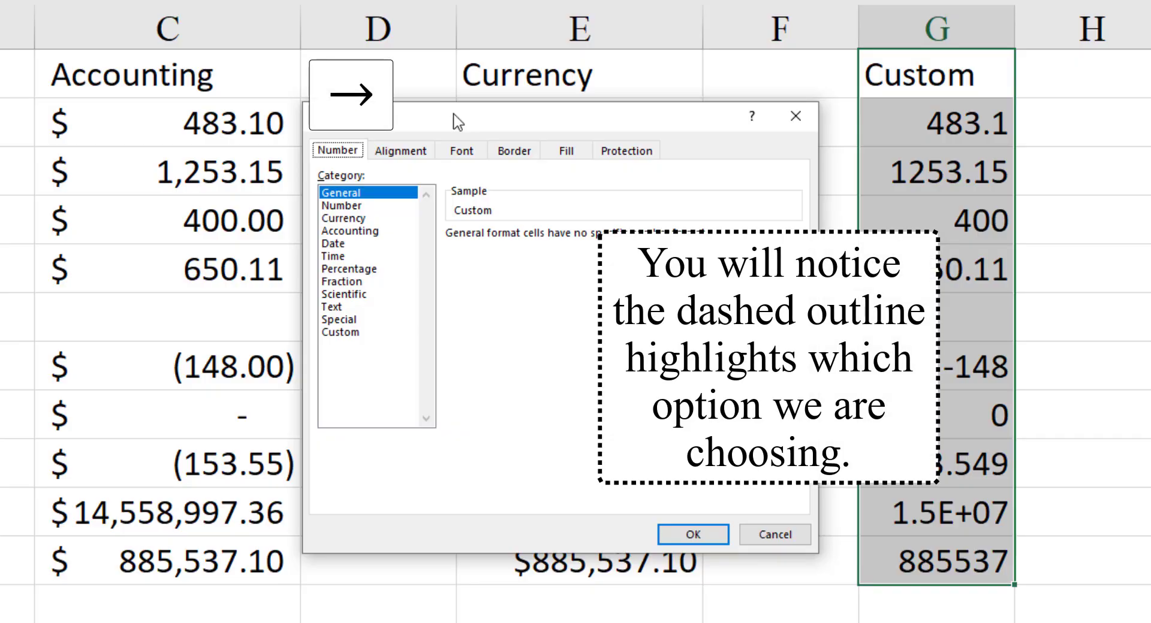
# Step: Look through the Format Cells pages from Number across to Border and return to the Number page
pyautogui.press('Right')
pyautogui.press('Right')
pyautogui.press('Right')
pyautogui.press('Right')
pyautogui.press('Left')
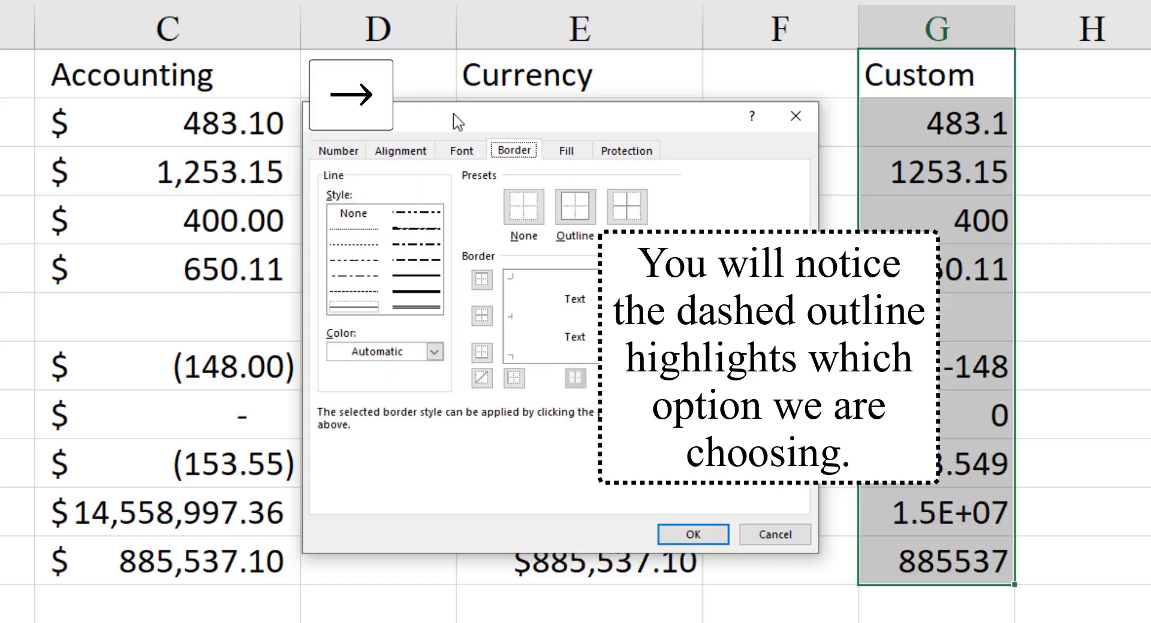
pyautogui.press('Left')
pyautogui.press('Left')
pyautogui.press('Left')
pyautogui.press('Right')
pyautogui.press('Right')
pyautogui.press('Right')
pyautogui.press('Left')
pyautogui.press('Left')
pyautogui.press('Left')
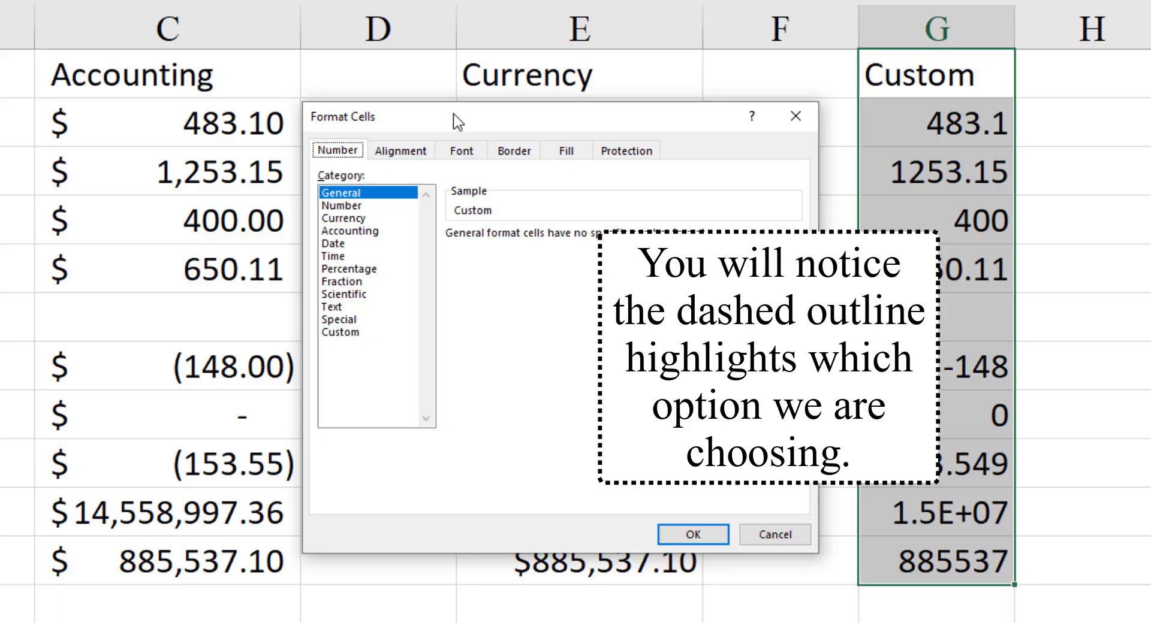
# Step: Browse the number format categories from General down to Custom
pyautogui.press('Tab')
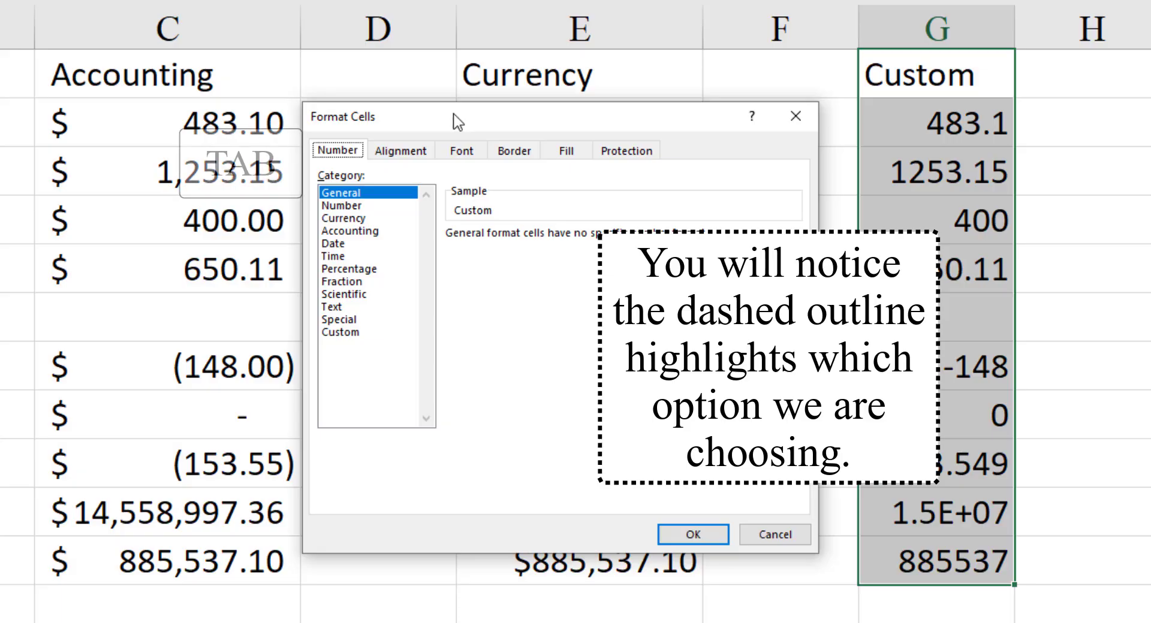
pyautogui.press('Tab')
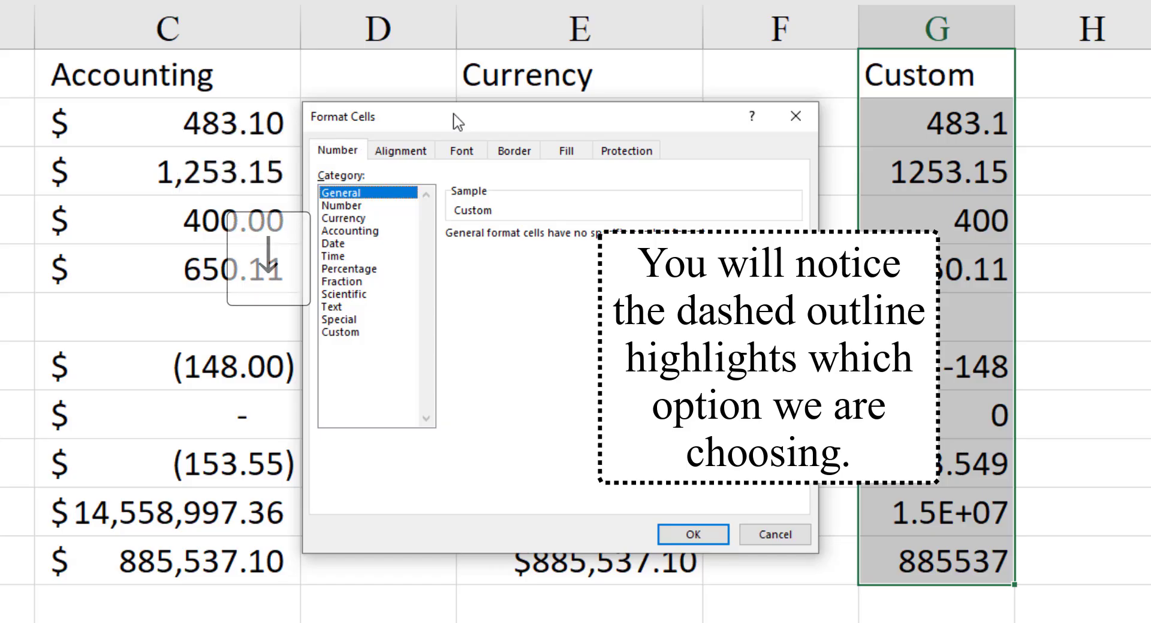
pyautogui.press('Down')
pyautogui.press('Down')
pyautogui.press('Down')
pyautogui.press('Down')
pyautogui.press('Down')
pyautogui.press('Down')
pyautogui.press('Down')
pyautogui.press('Down')
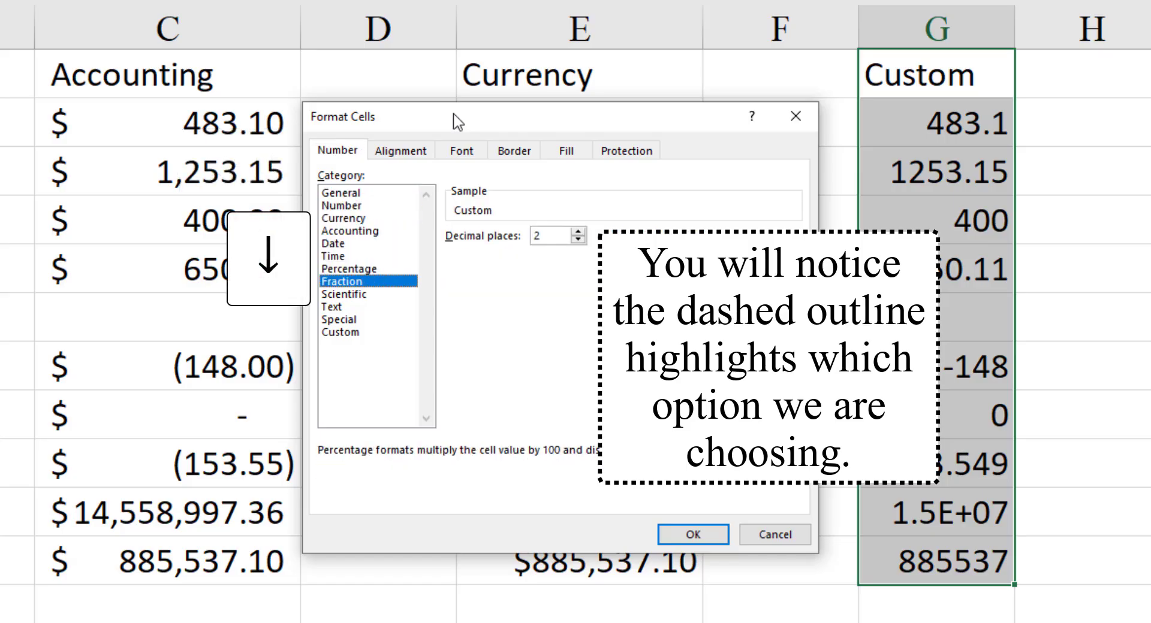
pyautogui.press('Down')
pyautogui.press('Down')
pyautogui.press('Down')
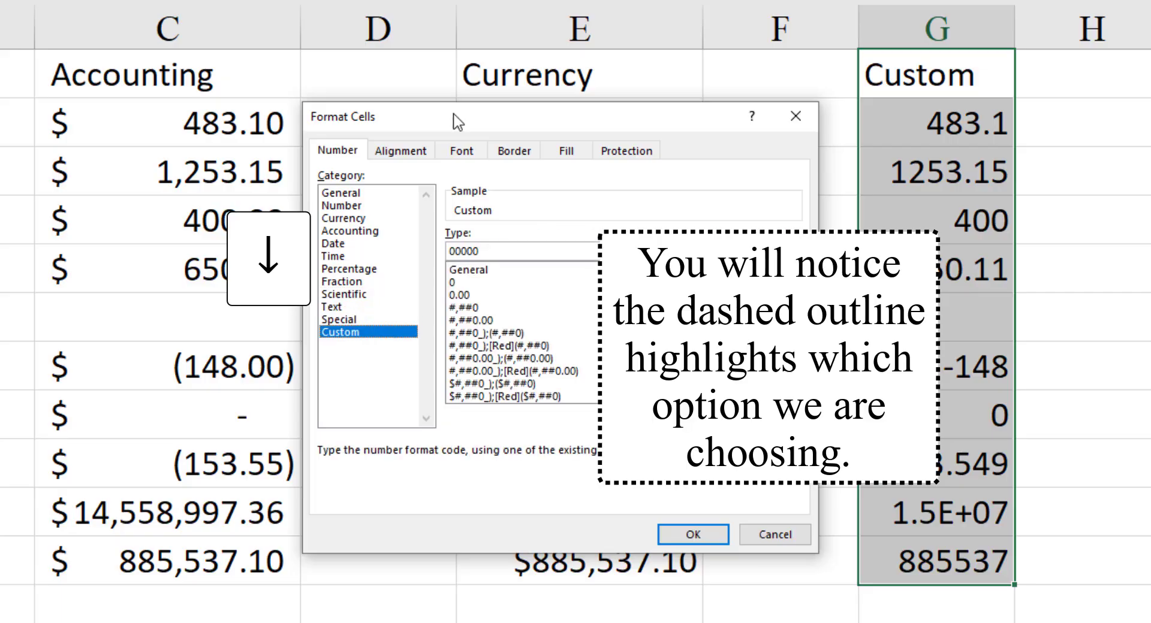
# Step: Switch the number format category from Custom to Currency for the selected column
pyautogui.press('Up')
pyautogui.press('Up')
pyautogui.press('Up')
pyautogui.press('Up')
pyautogui.press('Up')
pyautogui.press('Up')
pyautogui.press('Up')
pyautogui.press('Up')
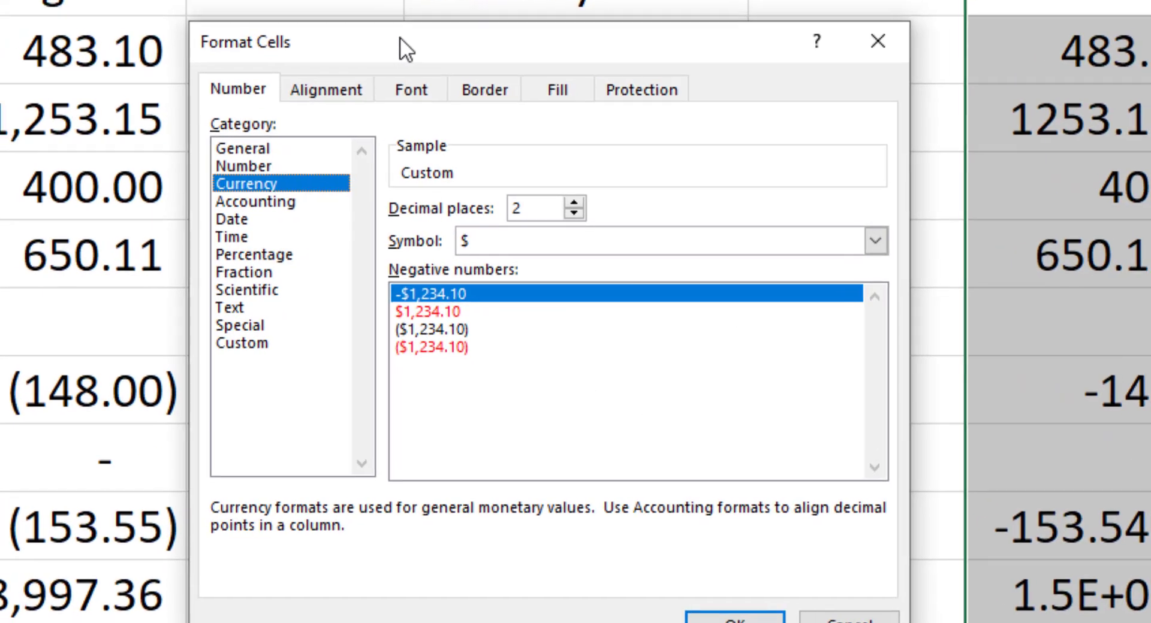
# Step: Step the Currency format's decimal places up and down, trying values such as 3 and 4
pyautogui.hotkey('alt', 'd')
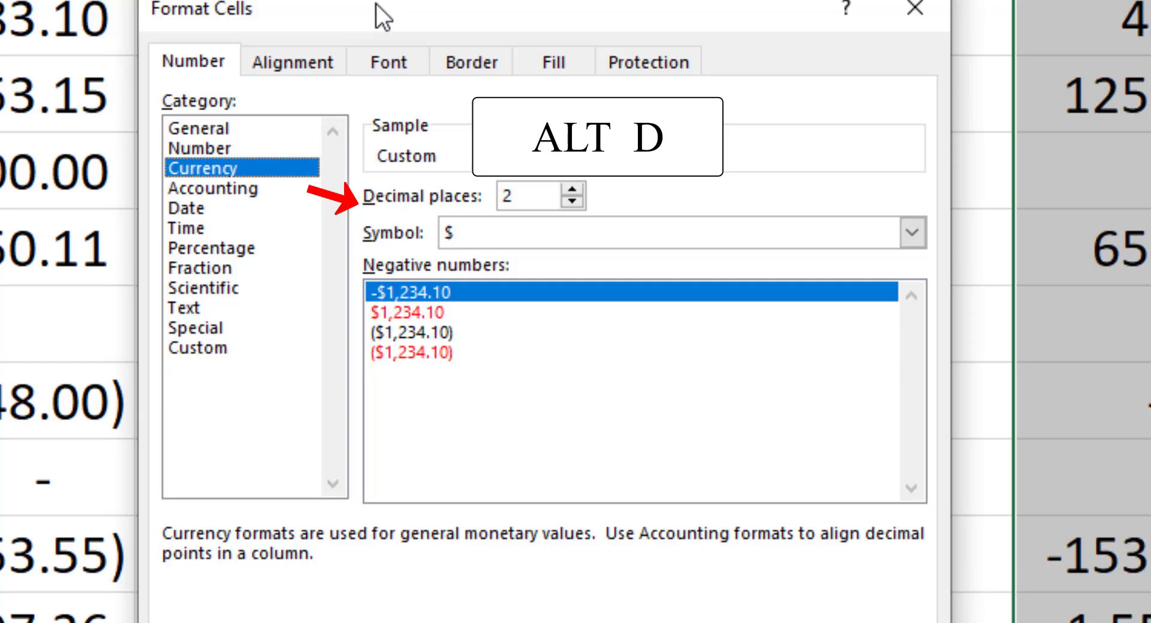
pyautogui.hotkey('alt', 'd')
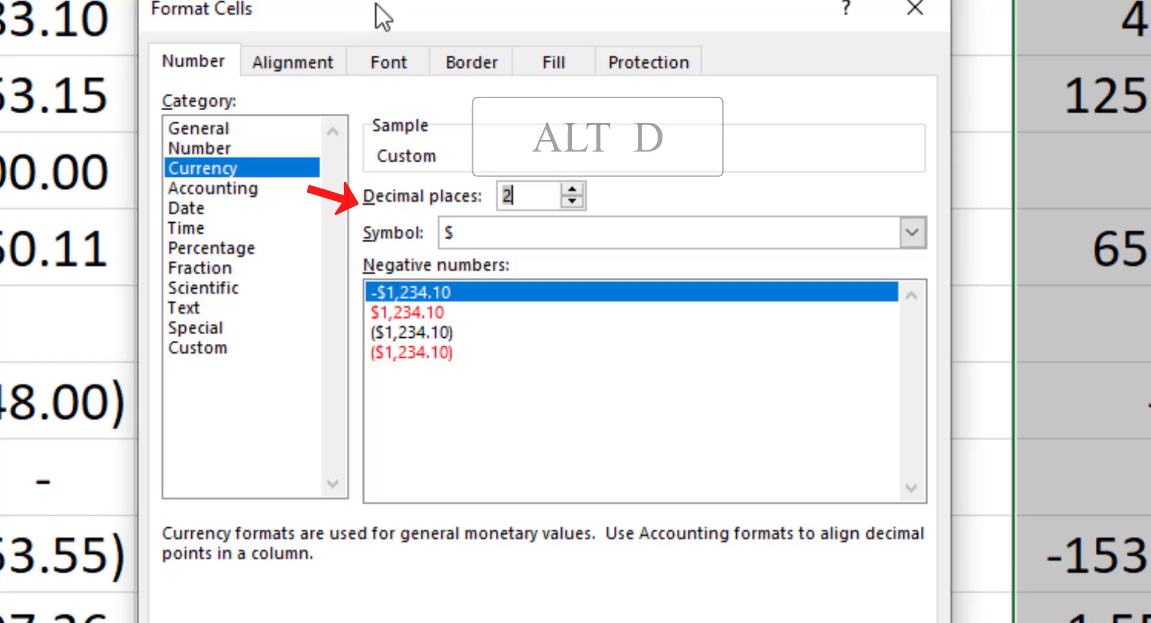
pyautogui.press('Up')
pyautogui.press('Up')
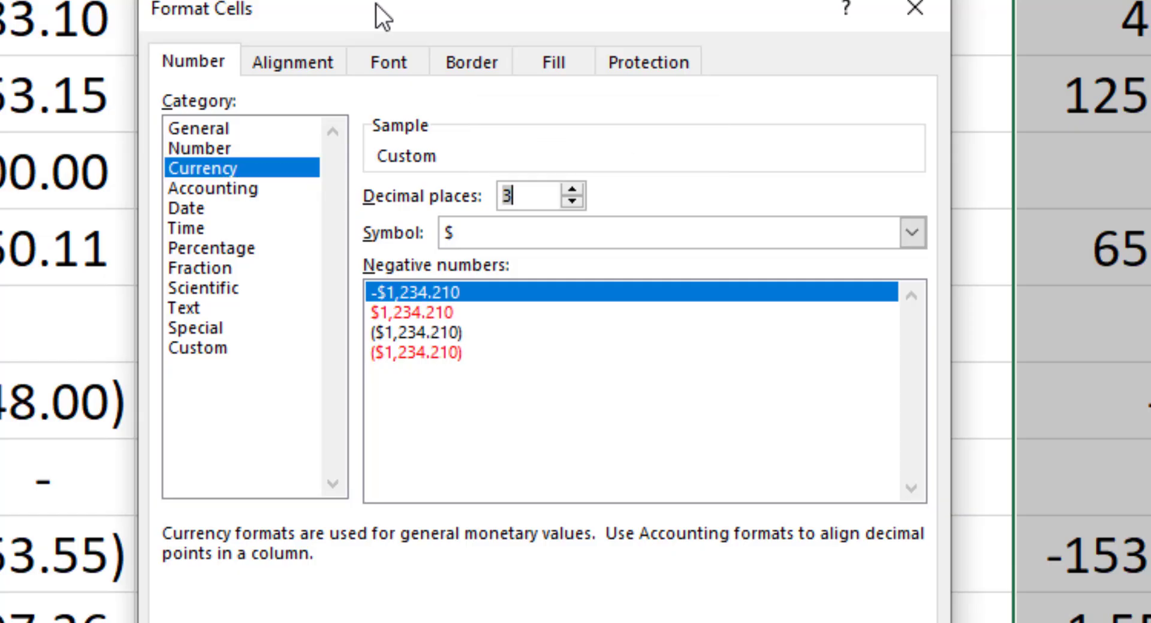
pyautogui.press('Down')
pyautogui.press('Down')
pyautogui.press('Down')
pyautogui.press('Up')
pyautogui.press('Up')
pyautogui.press('Up')
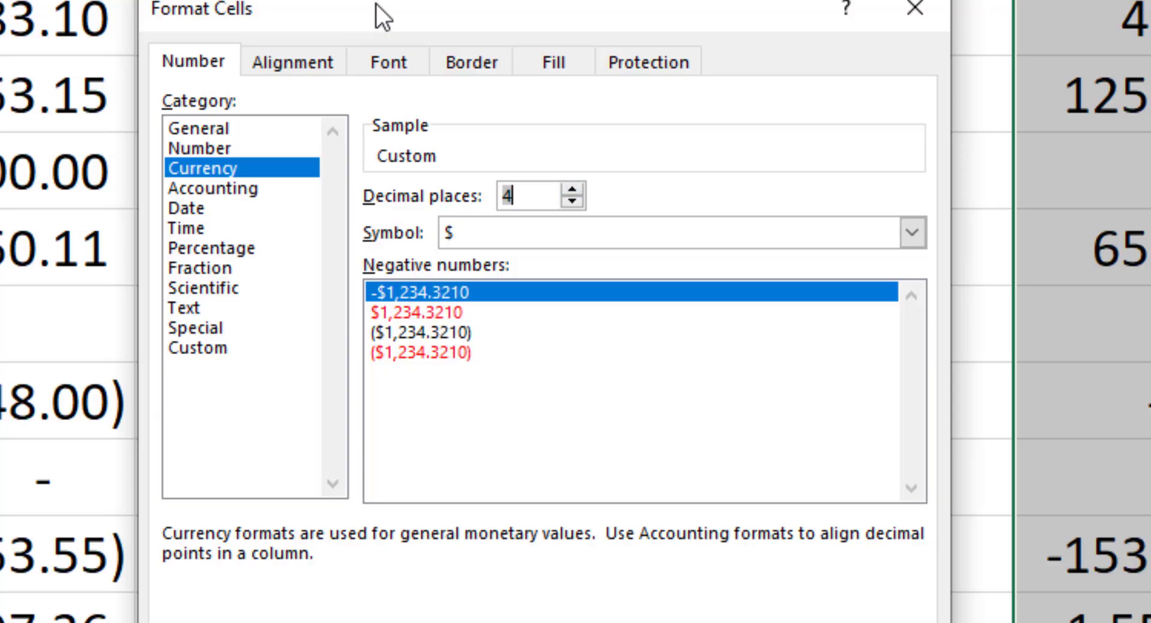
pyautogui.press('Down')
# Step: Replace the Currency format's decimal places with a directly entered value of 3
pyautogui.write('13')
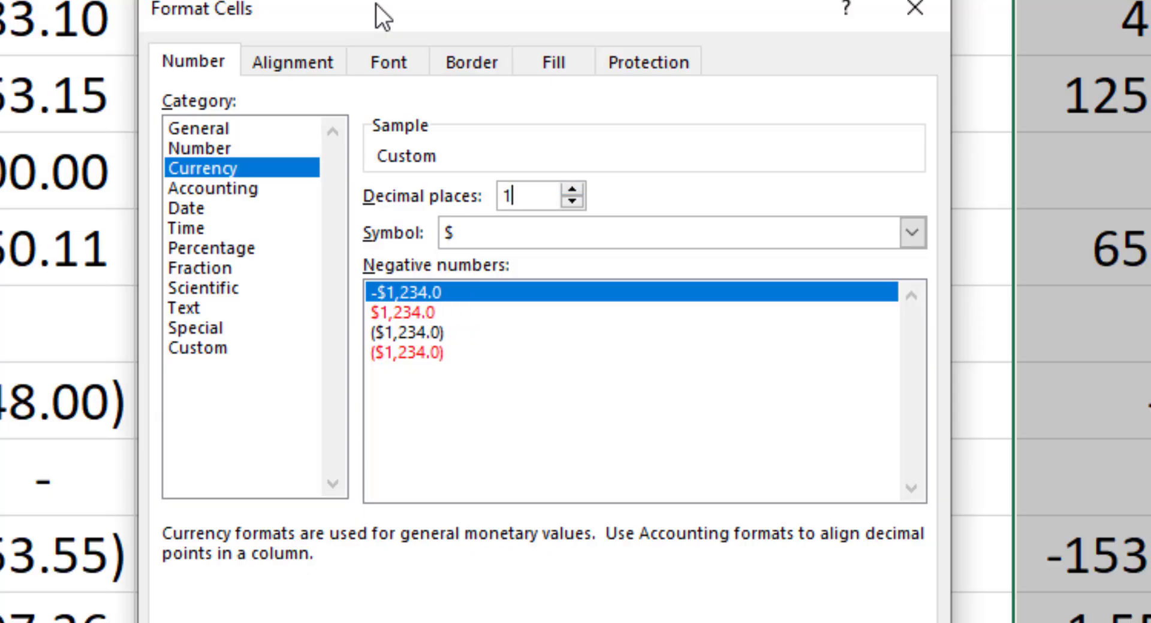
pyautogui.press('BackSpace')
pyautogui.press('BackSpace')
pyautogui.write('3')
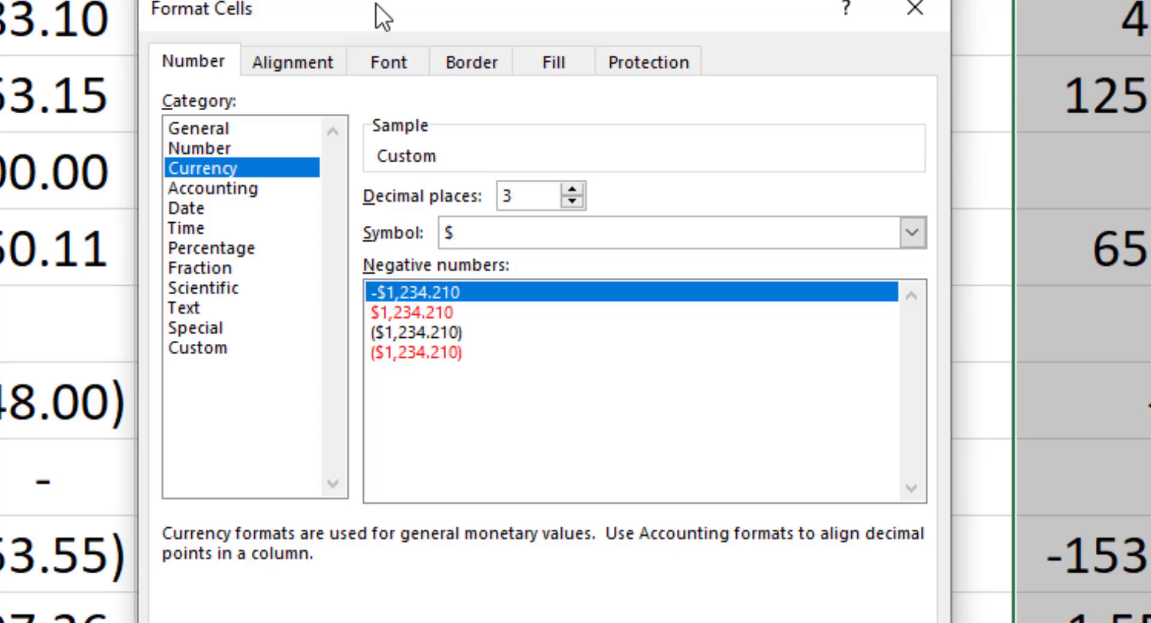
# Step: Go to the Alignment page and toggle the Merge cells option on and off, leaving it unchecked
pyautogui.hotkey('shift', 'Tab')
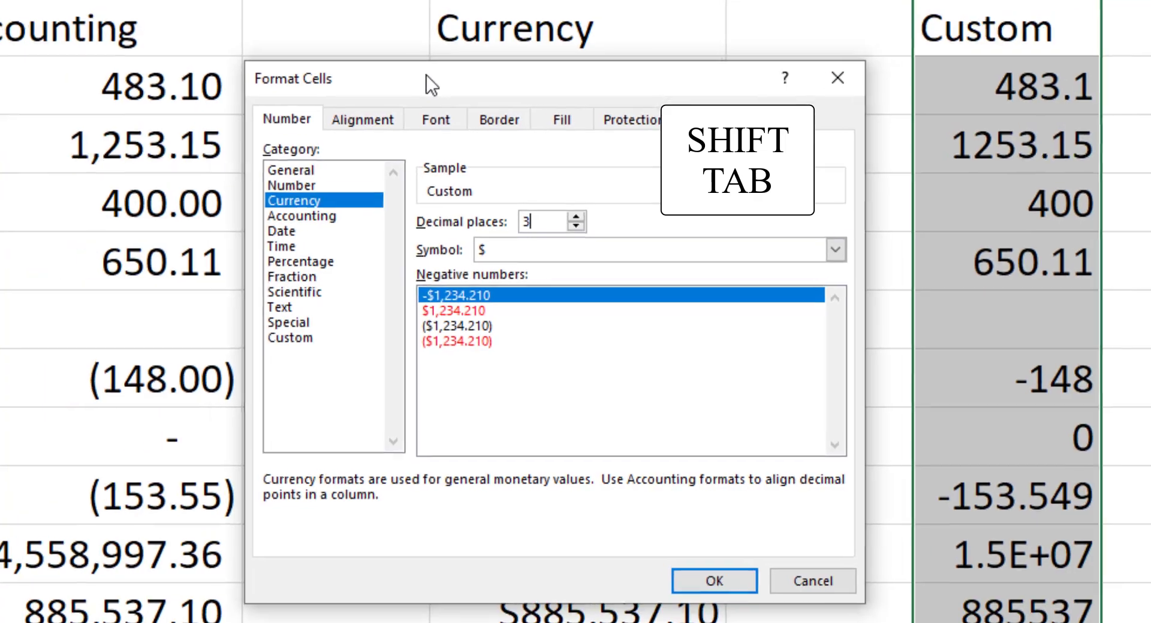
pyautogui.hotkey('shift', 'Tab')
pyautogui.hotkey('shift', 'Tab')
pyautogui.press('Right')
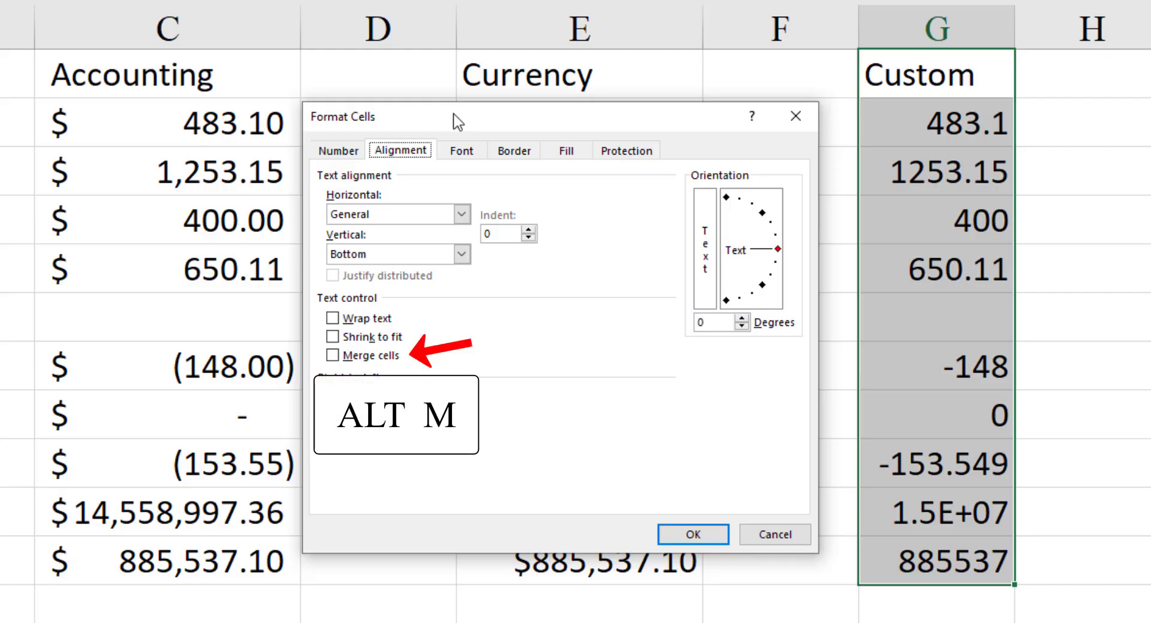
pyautogui.hotkey('alt', 'm')
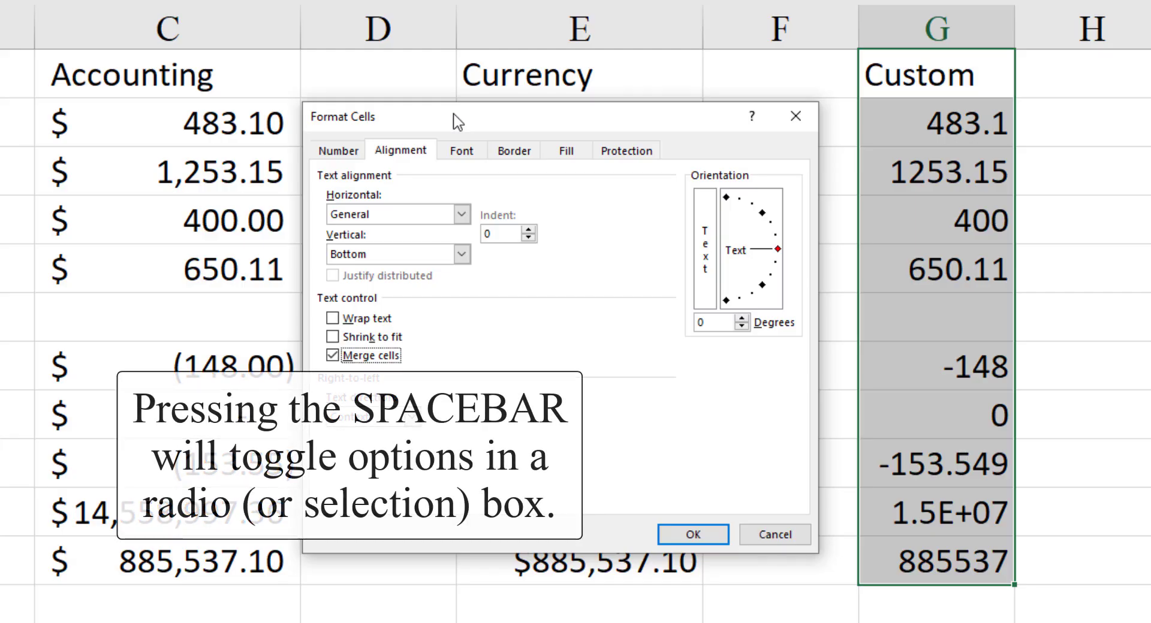
pyautogui.press('space')
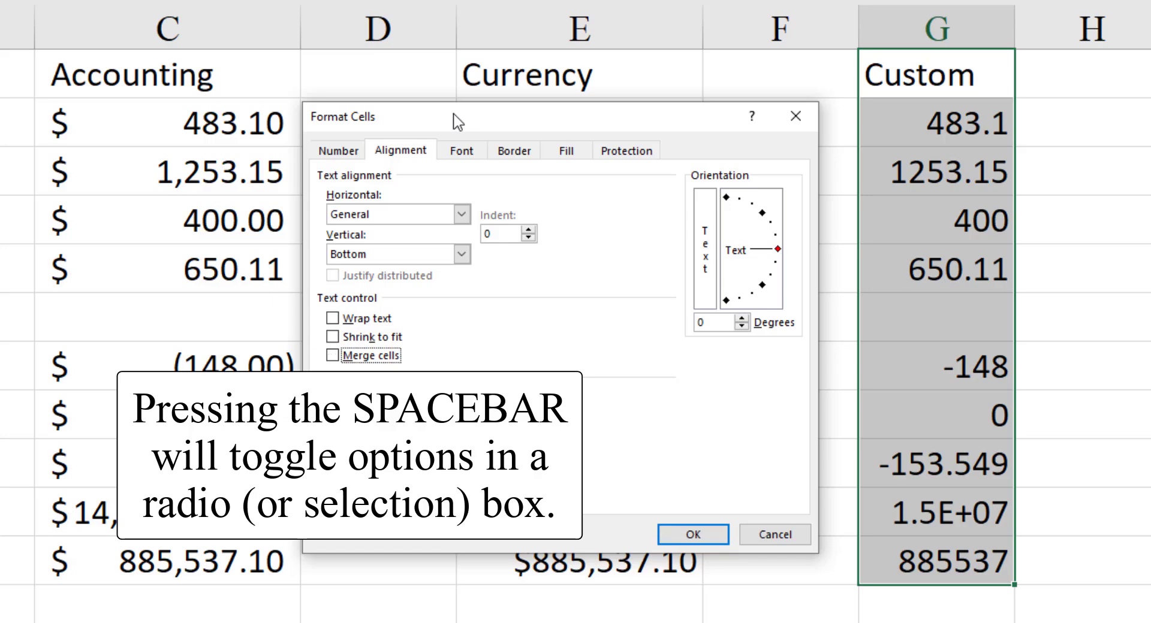
pyautogui.press('space')
pyautogui.press('space')
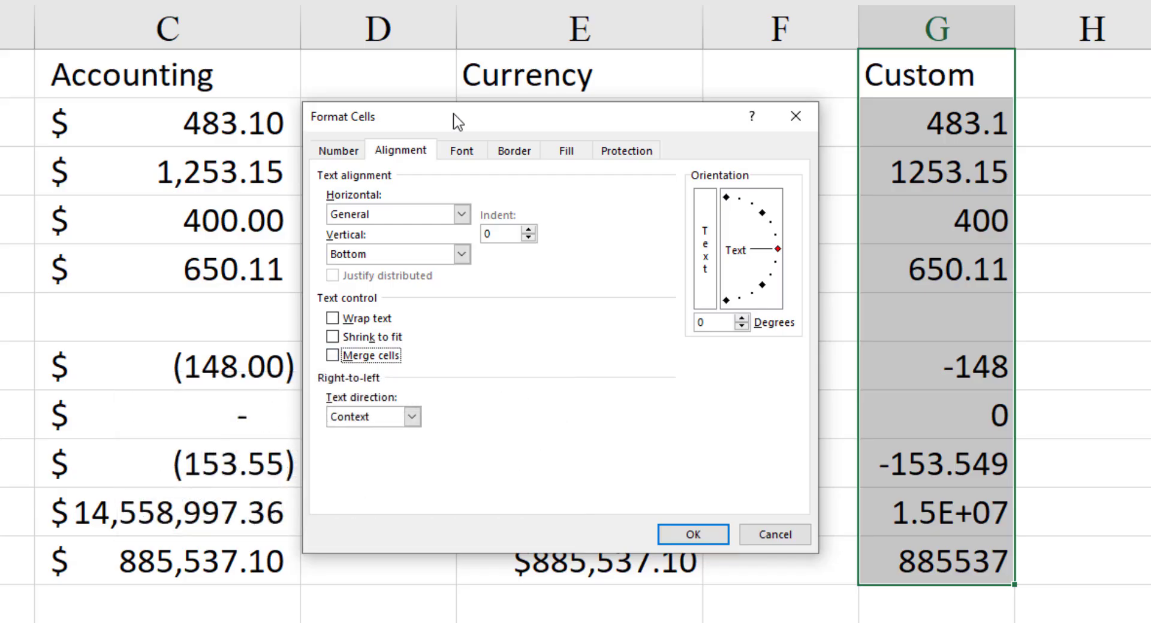
# Step: Move the focus from Merge cells back through the alignment options to the Alignment page heading
pyautogui.hotkey('shift', 'Tab')
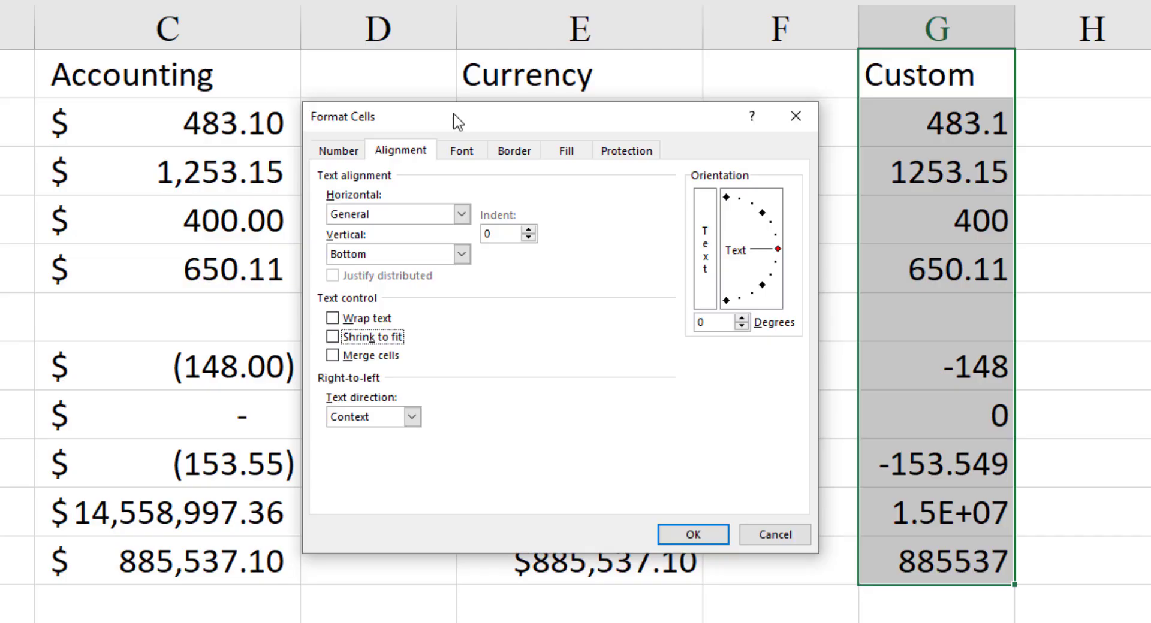
pyautogui.hotkey('shift', 'Tab')
pyautogui.hotkey('shift', 'Tab')
pyautogui.hotkey('shift', 'Tab')
pyautogui.hotkey('shift', 'Tab')
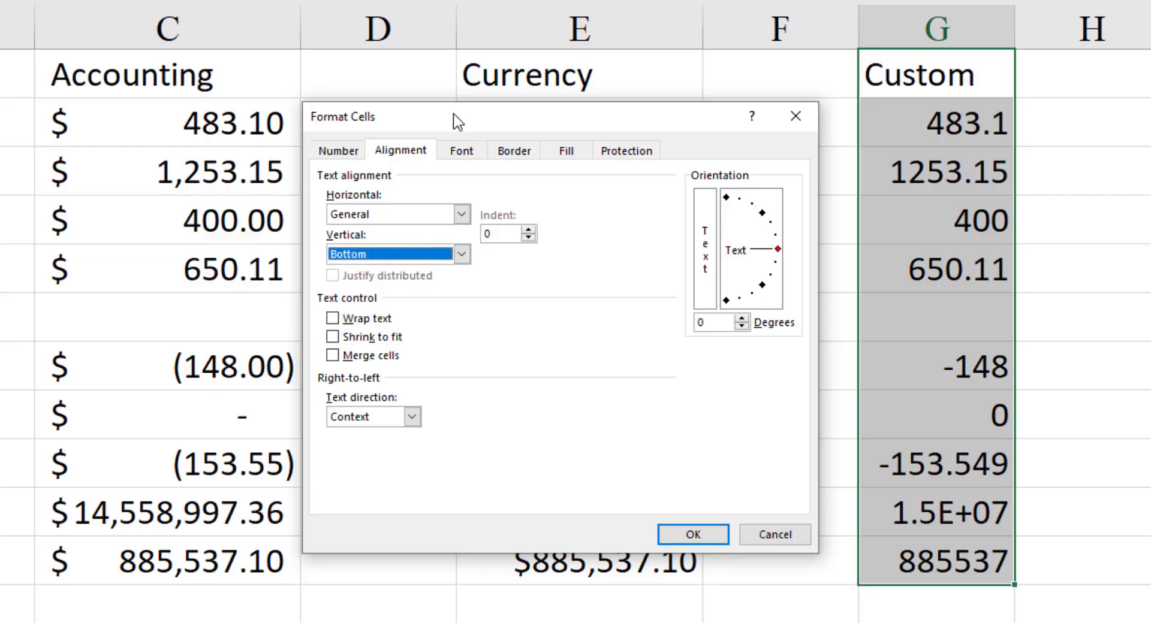
pyautogui.hotkey('shift', 'Tab')
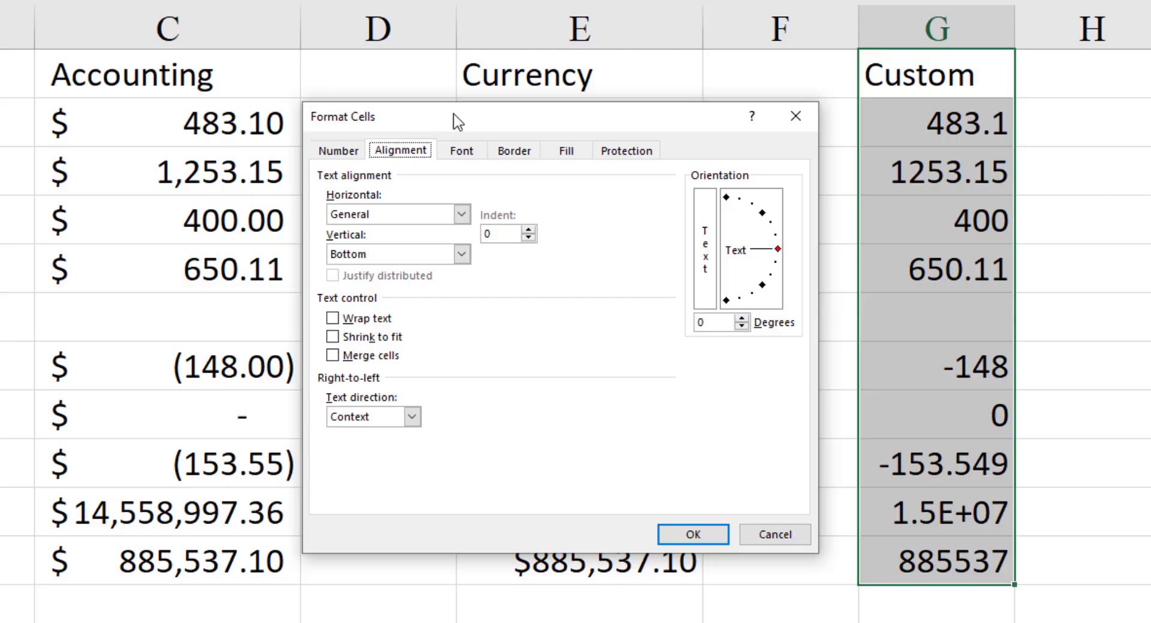
# Step: Look through the Format Cells pages, ending on Number, and close the dialog without applying any changes
pyautogui.press('Left')
pyautogui.press('Right')
pyautogui.press('Right')
pyautogui.press('Right')
pyautogui.press('Right')
pyautogui.press('Left')
pyautogui.press('Left')
pyautogui.press('Left')
pyautogui.press('Left')
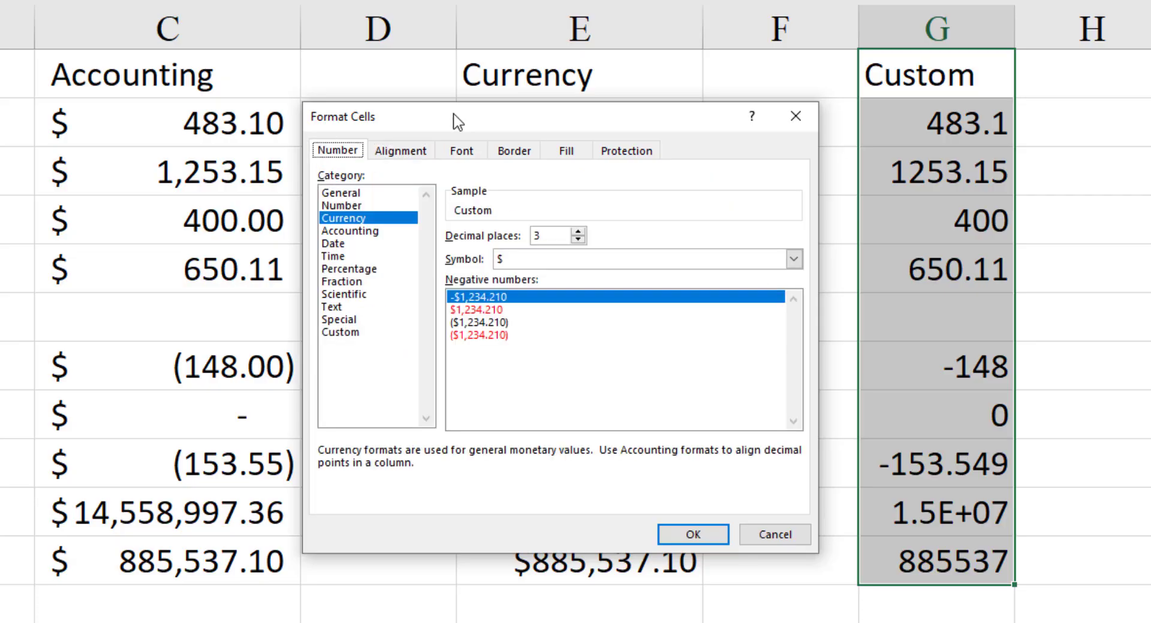
pyautogui.press('Escape')
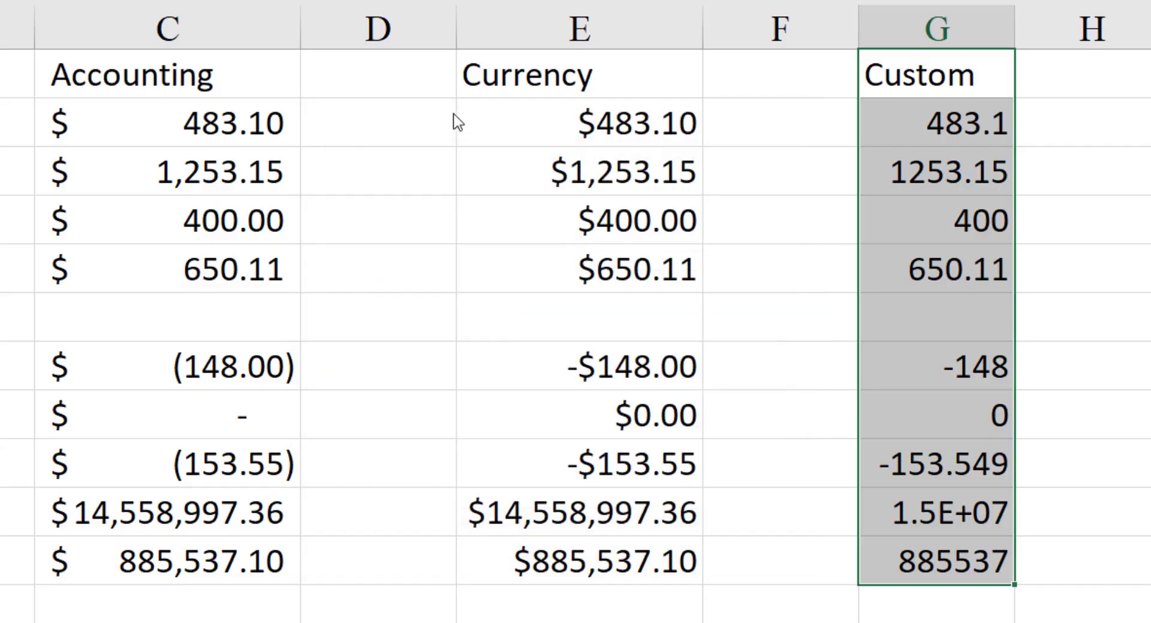